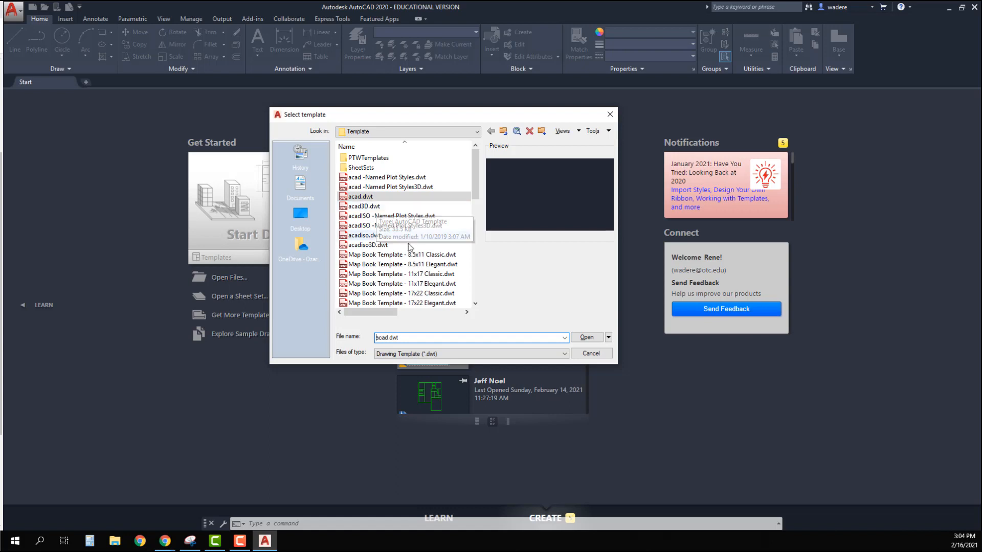
# - Start a new drawing from the acad.dwt template and turn the grid display off
pyautogui.click(585, 338)
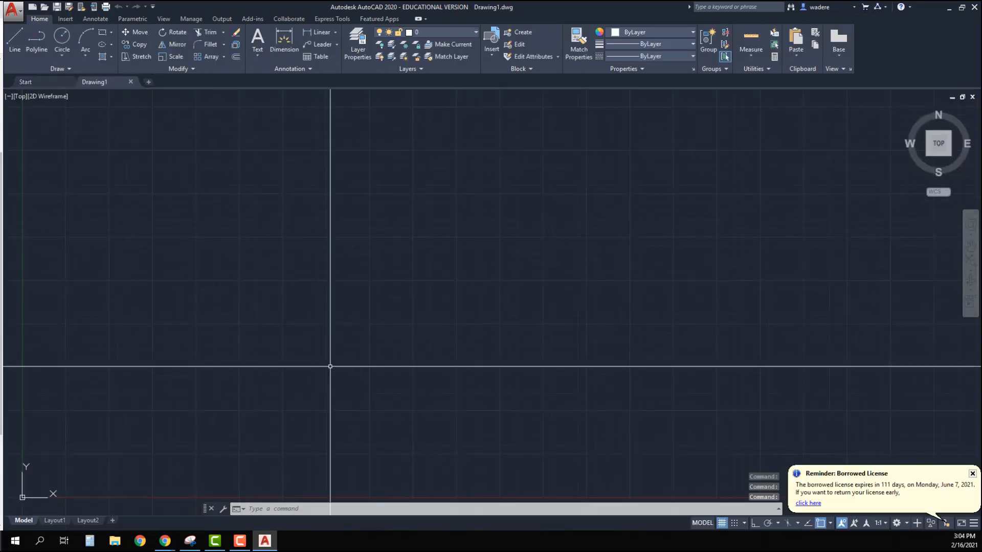
pyautogui.click(722, 523)
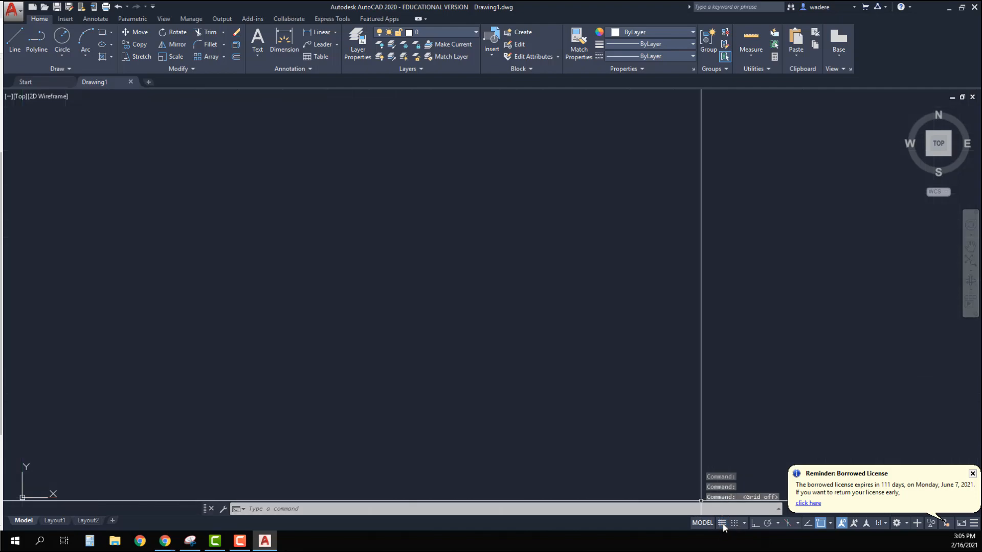
# - Run the DYNMODE command, accept the value 0, and dismiss the borrowed licence reminder
pyautogui.click(264, 508)
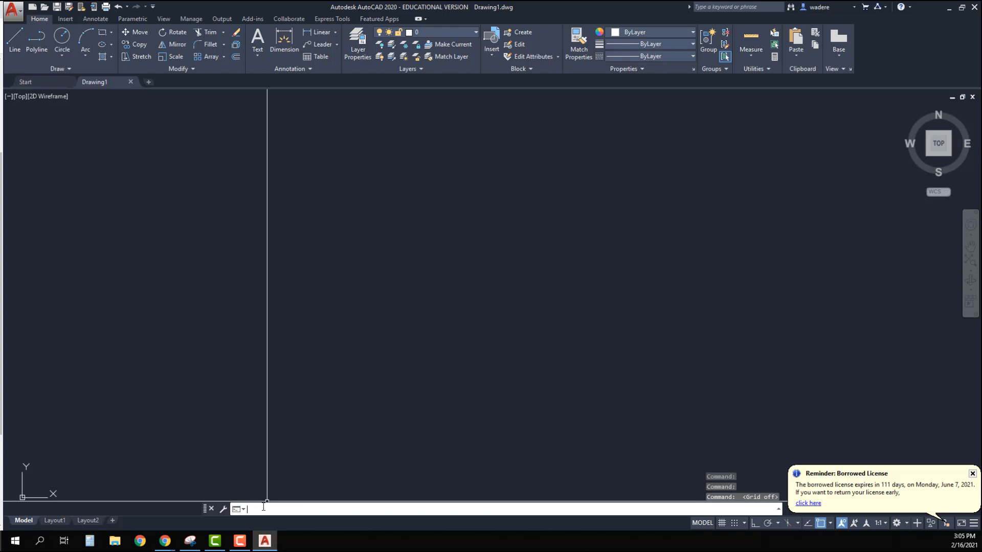
pyautogui.write('dyn')
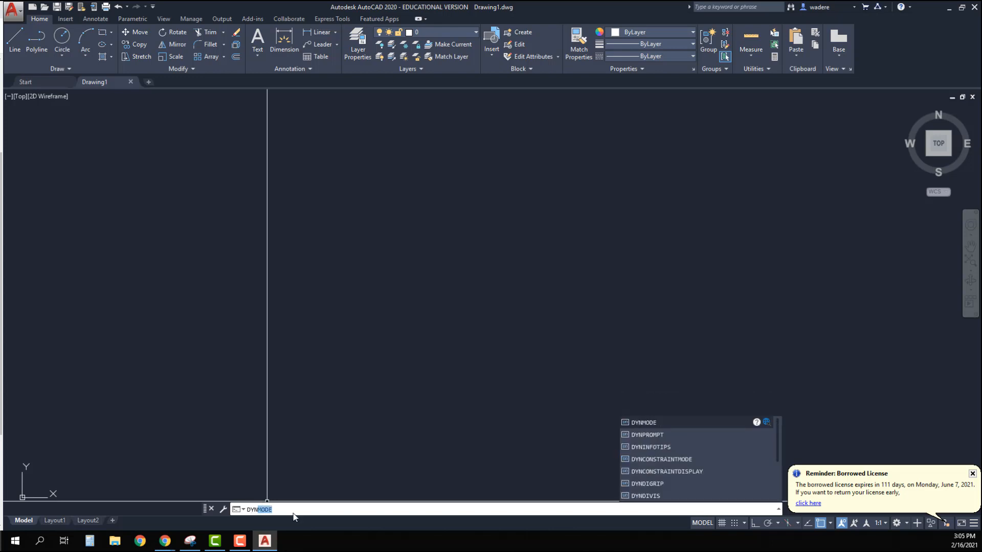
pyautogui.click(644, 423)
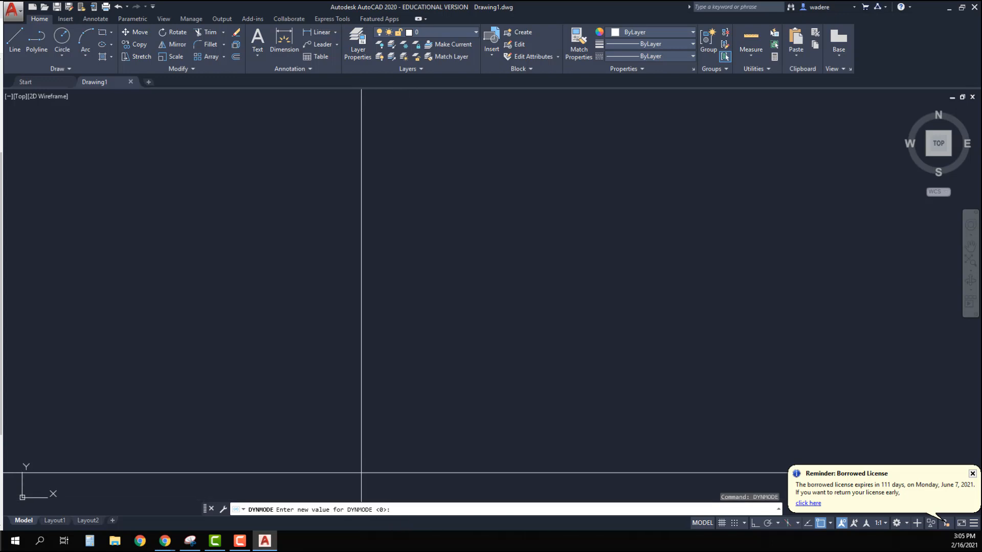
pyautogui.press('Return')
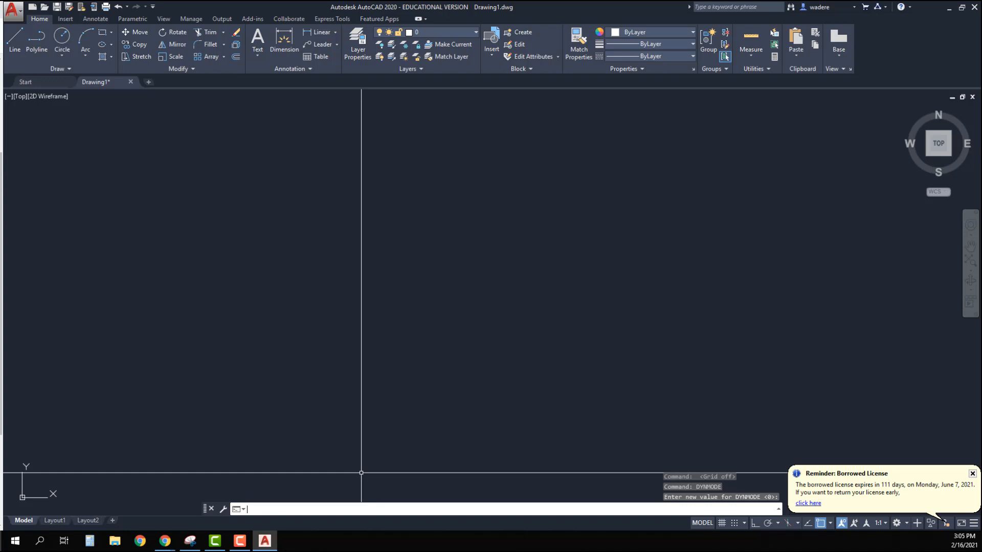
pyautogui.click(972, 473)
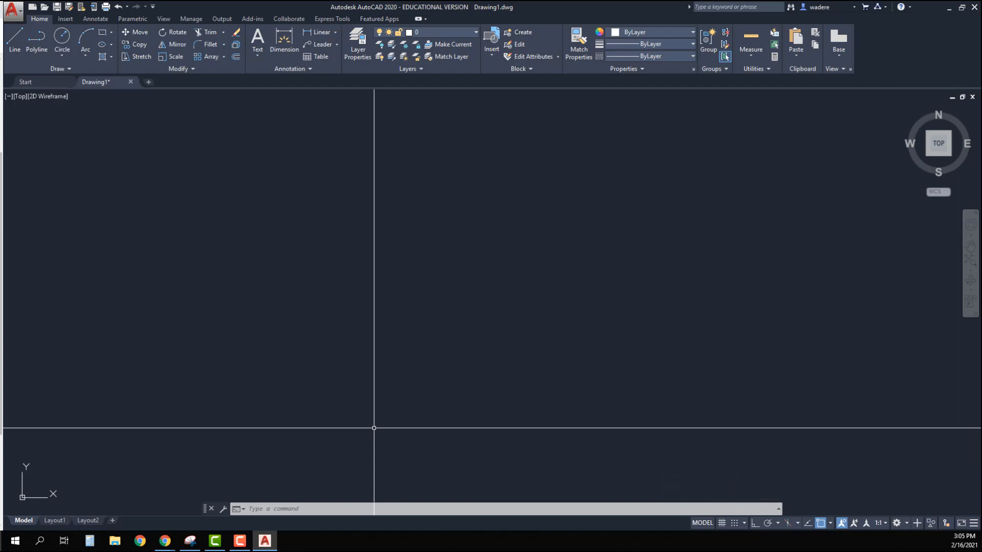
# - Save the drawing as test.dwg in the "today" subfolder of the DDT 100 folder on OneDrive, replacing the existing file
pyautogui.click(12, 10)
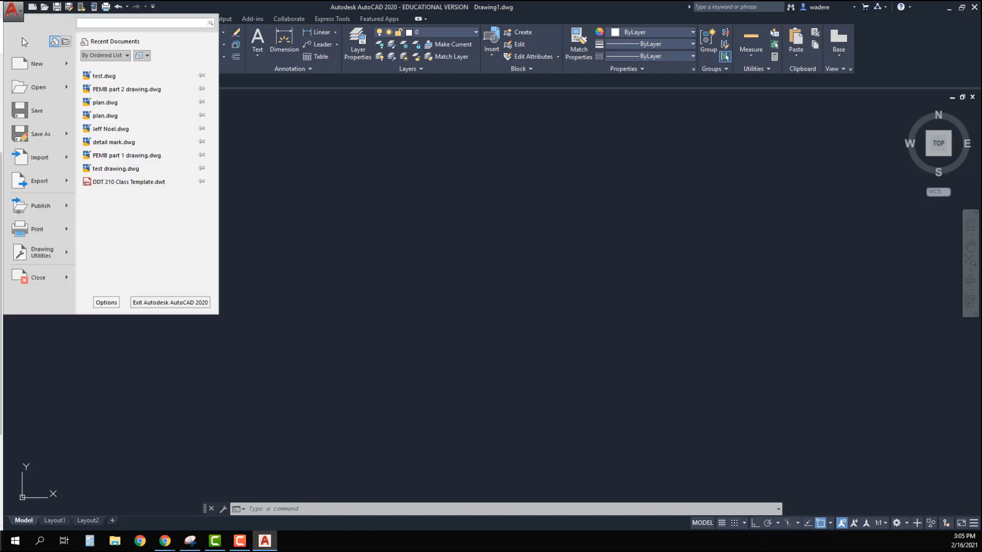
pyautogui.click(39, 135)
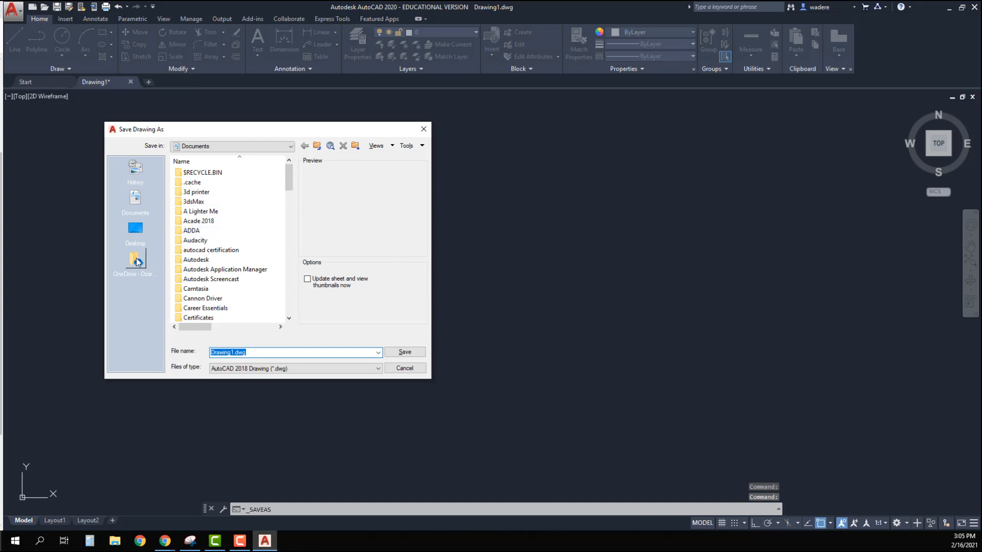
pyautogui.click(137, 262)
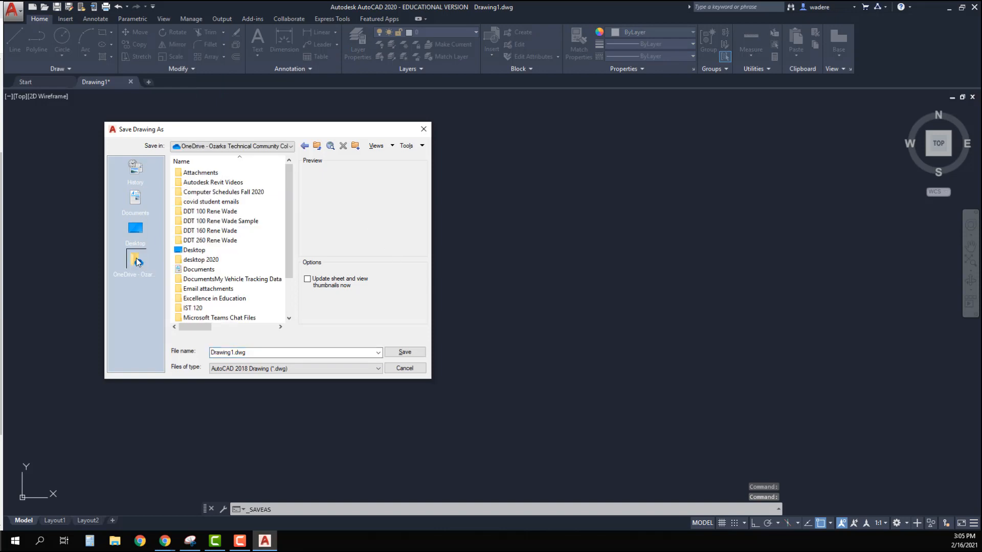
pyautogui.doubleClick(199, 213)
pyautogui.doubleClick(194, 221)
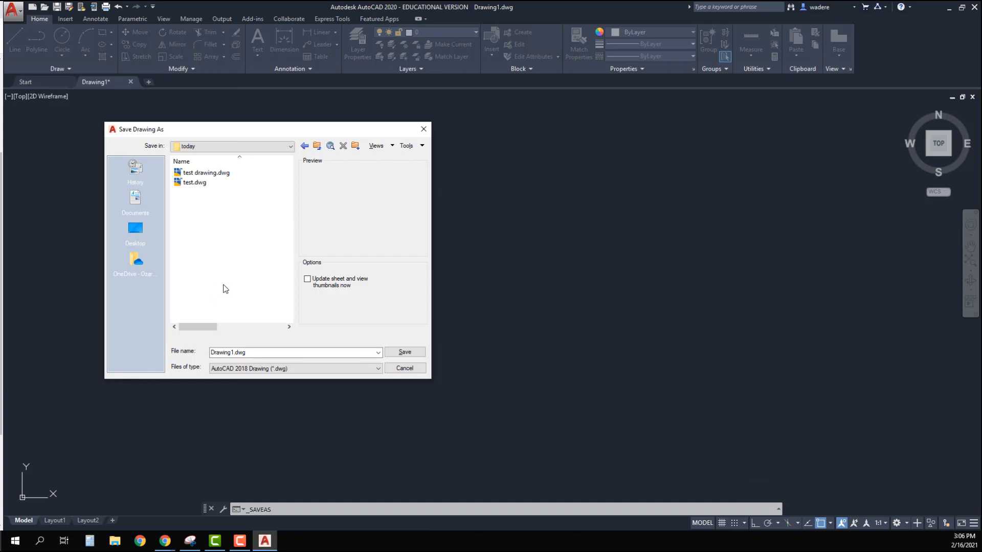
pyautogui.click(191, 184)
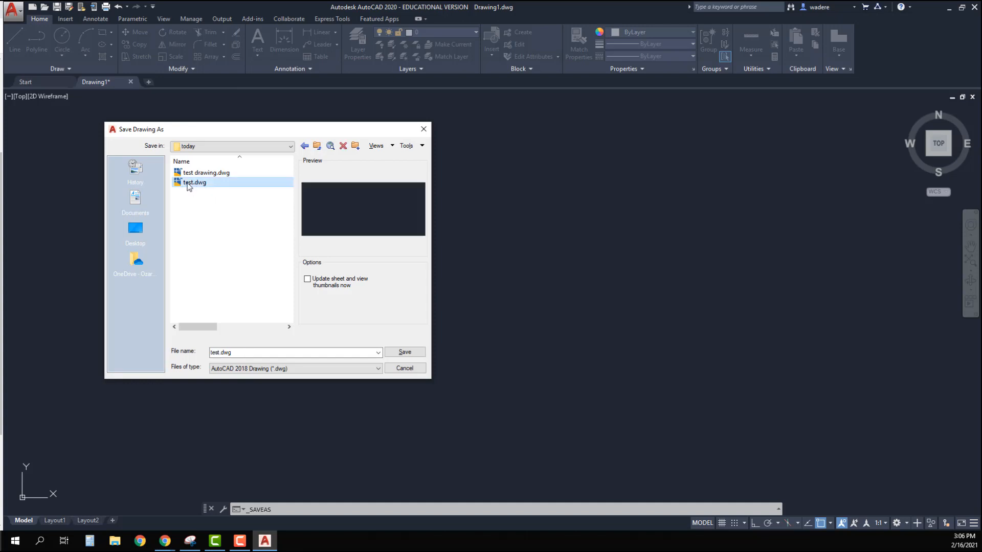
pyautogui.click(405, 353)
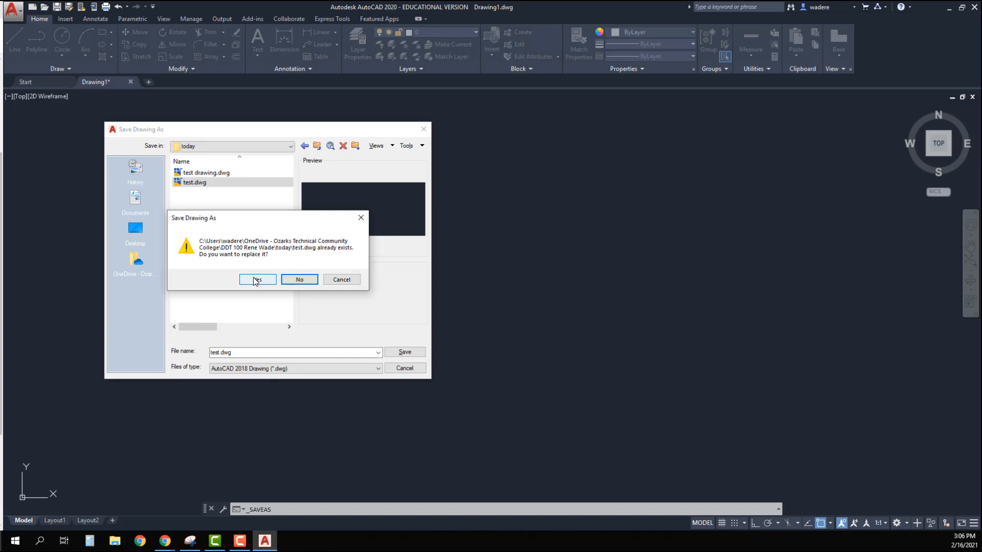
pyautogui.click(258, 280)
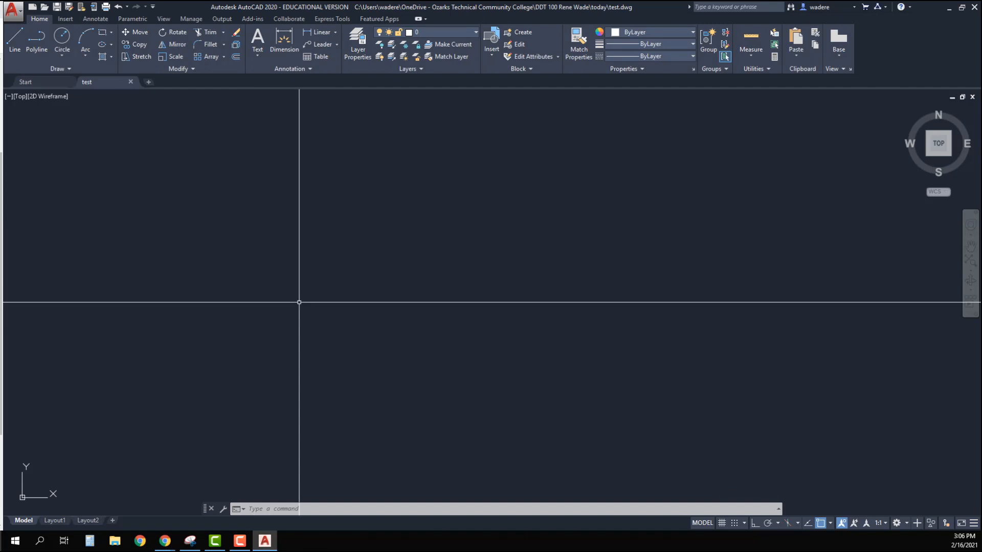
# - Check the length, angle and insertion scale settings in the drawing units and accept them
pyautogui.click(18, 16)
pyautogui.moveTo(38, 255)
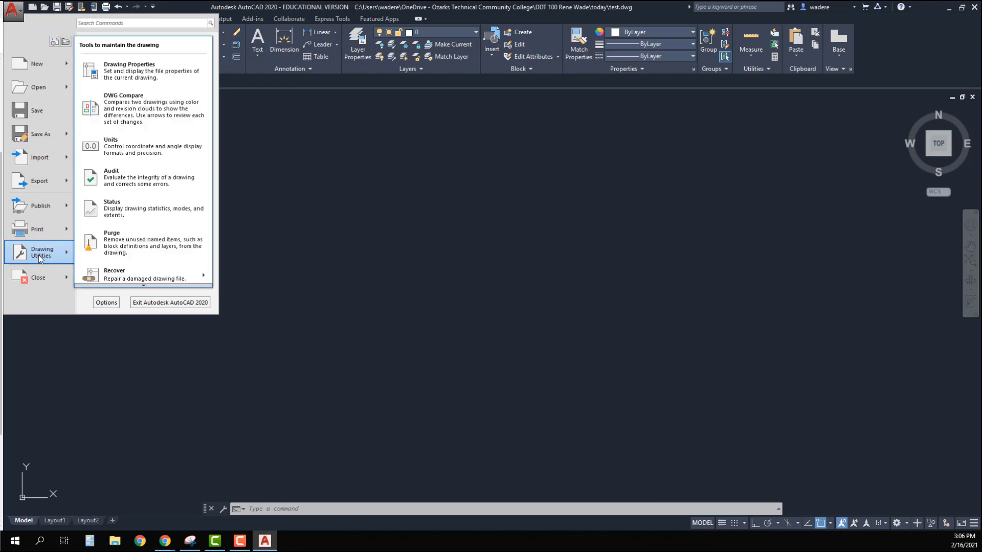
pyautogui.click(143, 149)
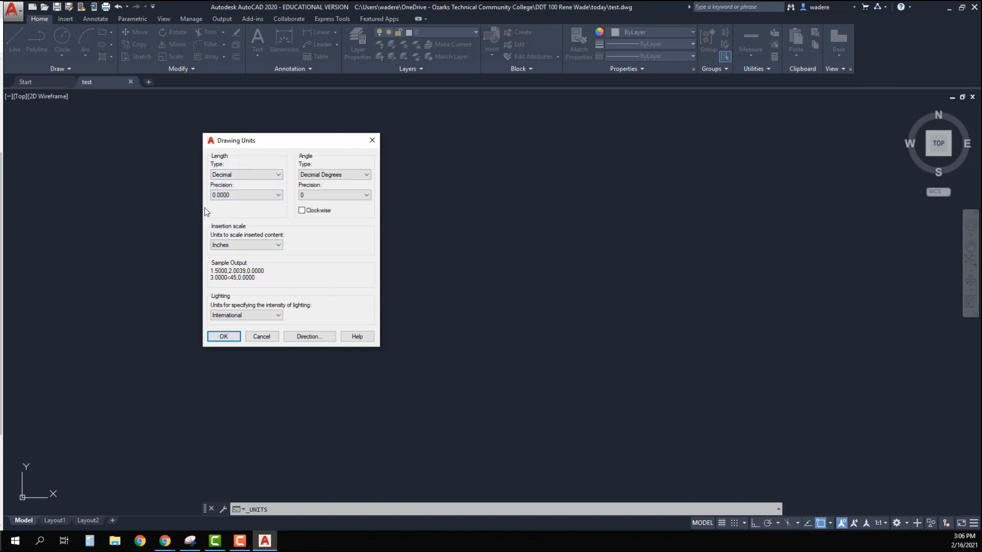
pyautogui.click(223, 336)
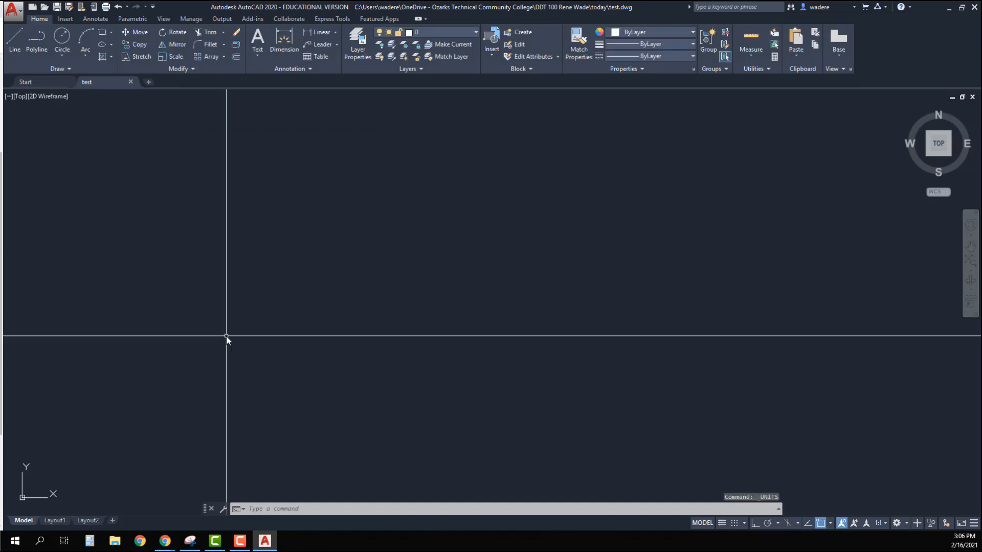
# - Review the Open and Save and Display settings in the program options, and apply them
pyautogui.click(18, 17)
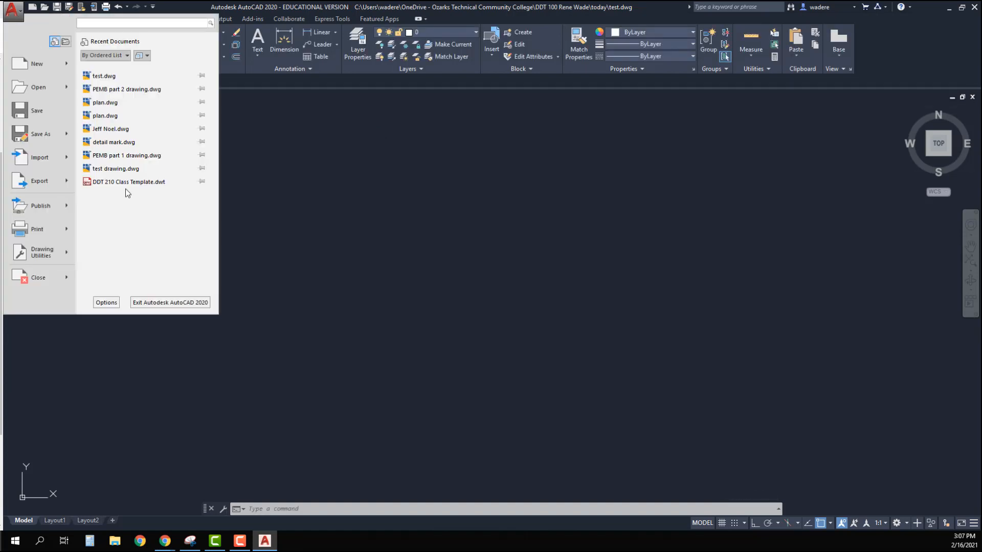
pyautogui.click(107, 303)
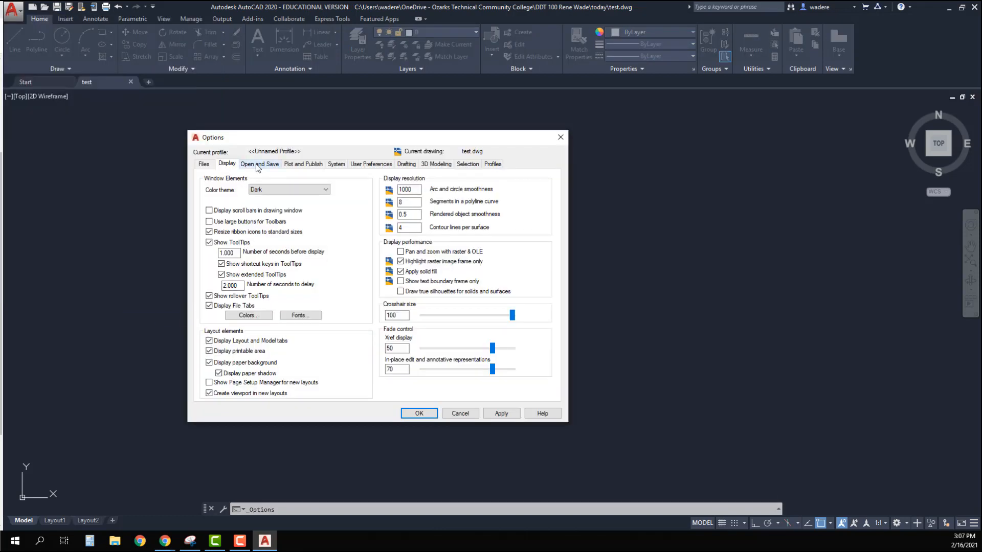
pyautogui.click(260, 164)
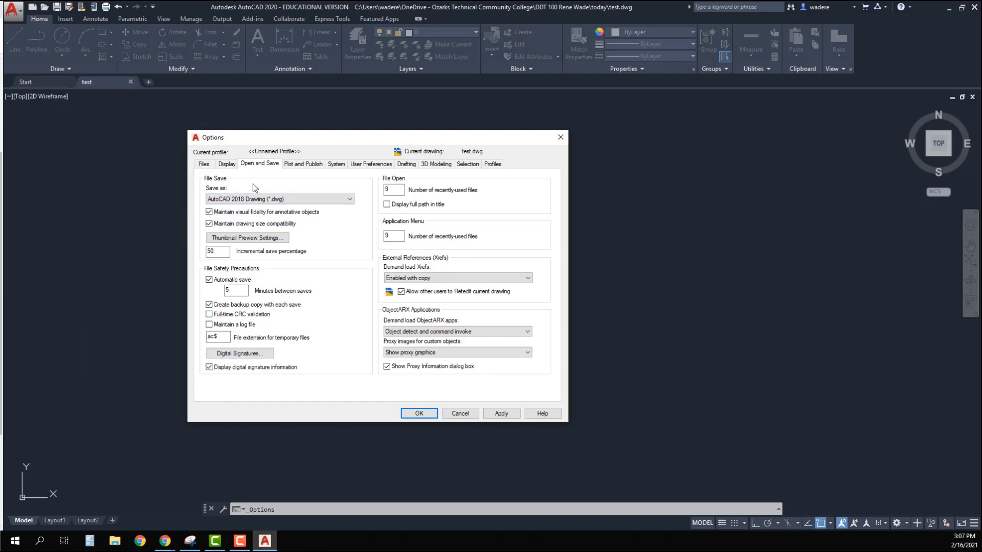
pyautogui.click(229, 166)
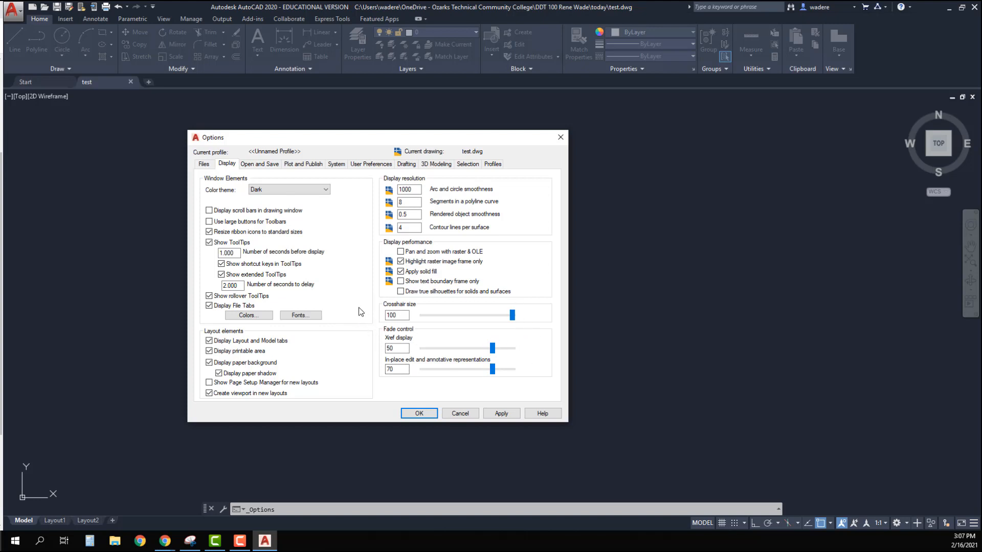
pyautogui.click(504, 415)
pyautogui.click(423, 414)
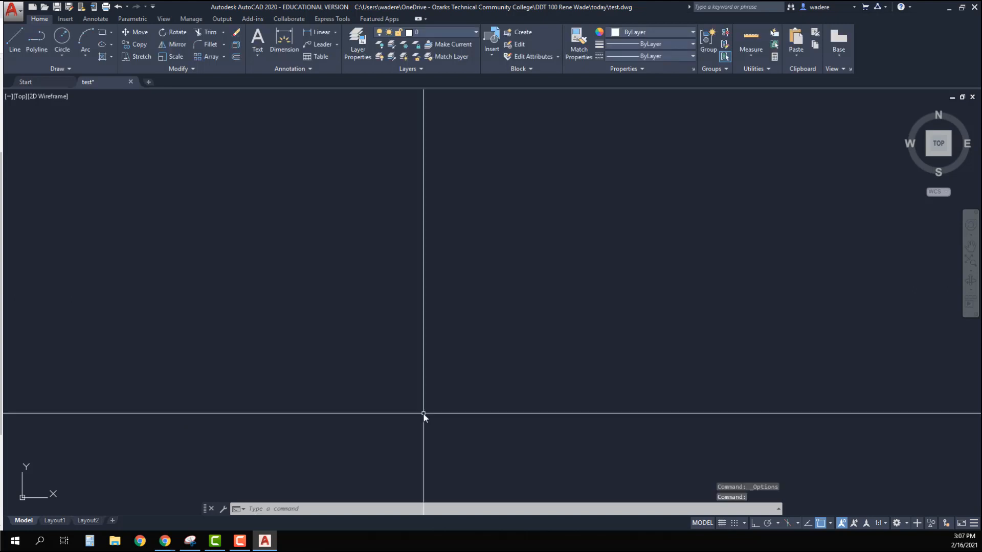
# - Create a new layer named object and set its color to green
pyautogui.click(359, 39)
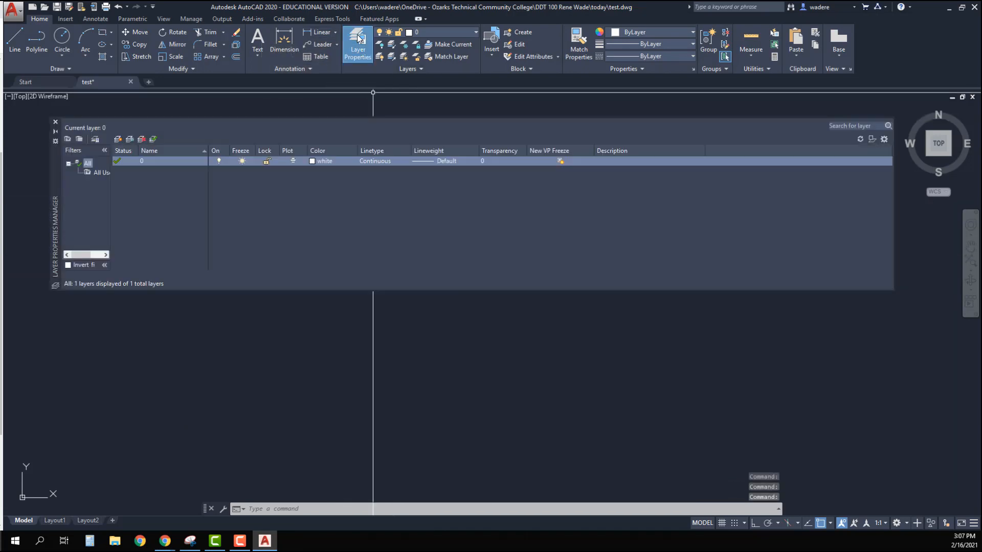
pyautogui.click(118, 138)
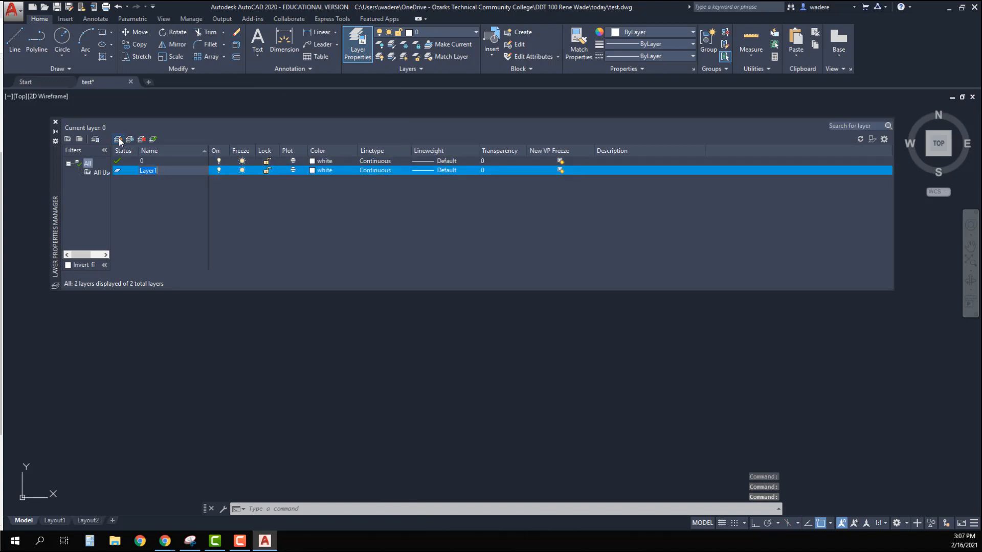
pyautogui.write('object')
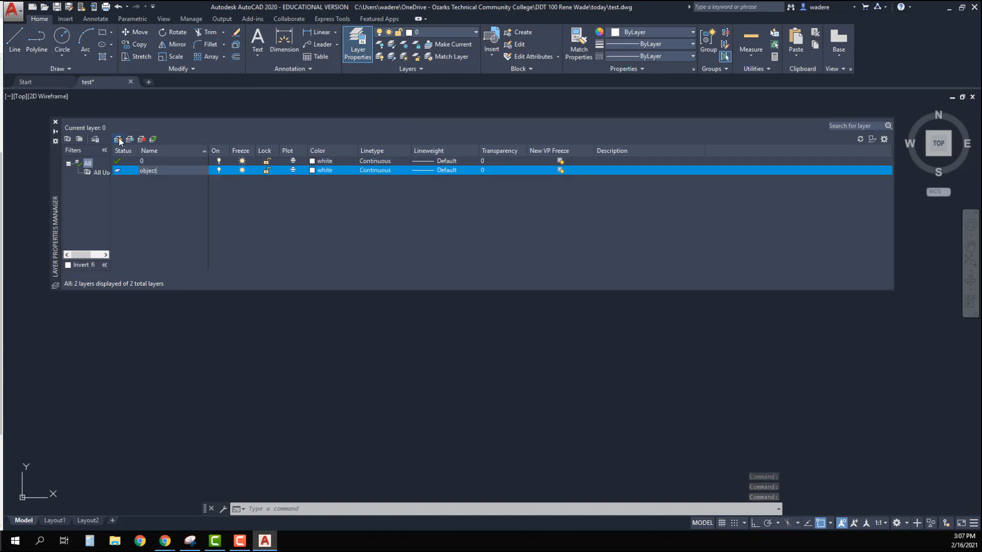
pyautogui.click(313, 170)
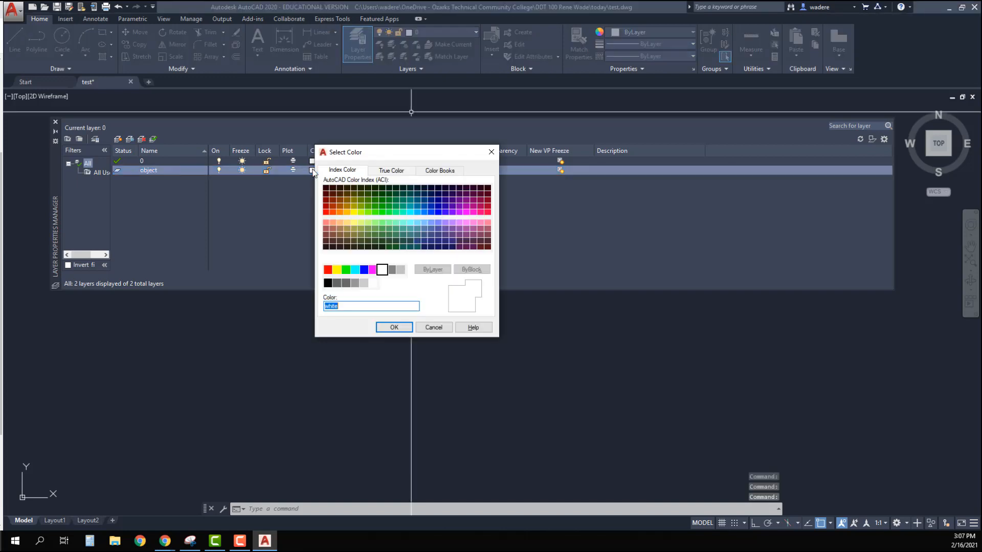
pyautogui.click(346, 270)
pyautogui.click(394, 327)
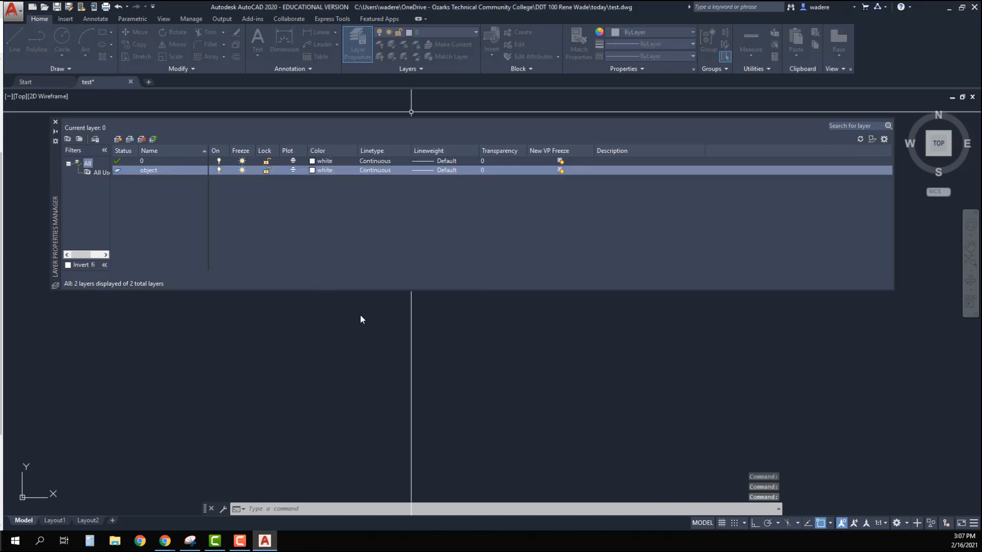
# - Create a new layer named hidden and set its color to red
pyautogui.click(118, 140)
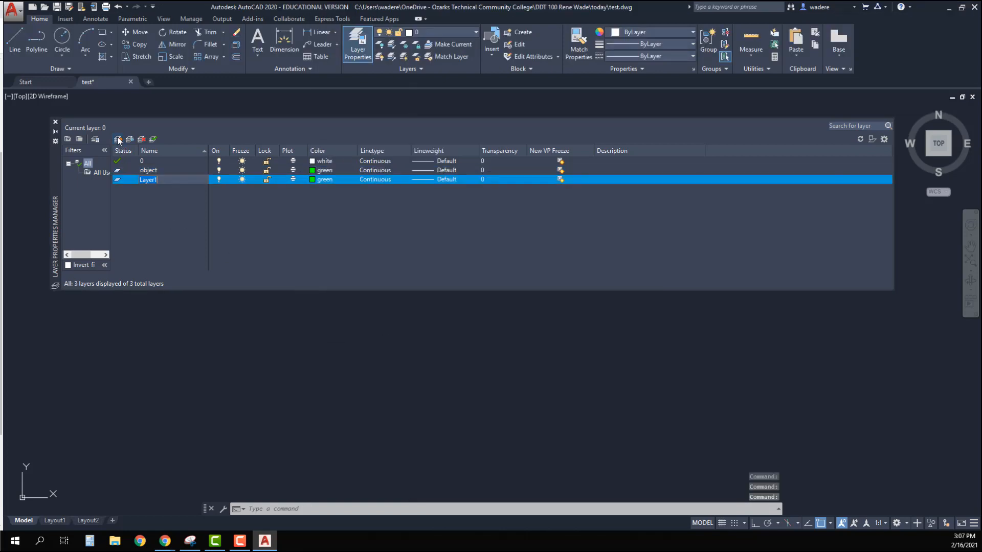
pyautogui.write('hidden')
pyautogui.click(313, 179)
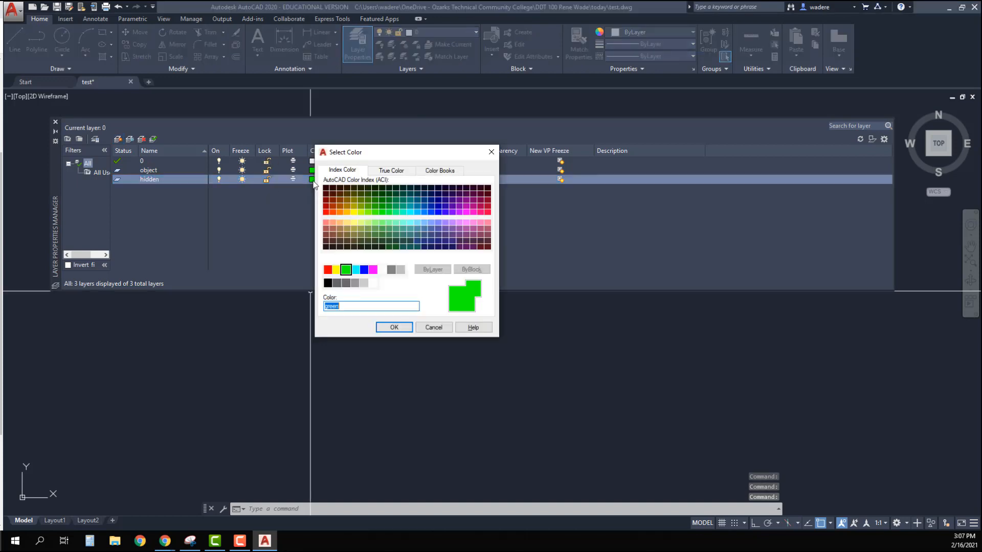
pyautogui.click(327, 270)
pyautogui.click(395, 328)
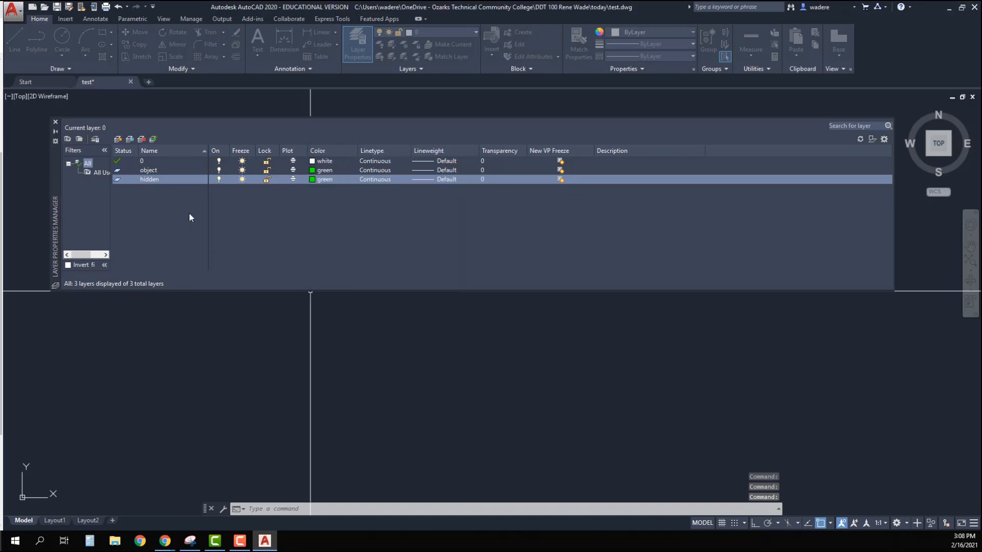
# - Create a new layer named center and set its color to yellow
pyautogui.click(119, 139)
pyautogui.write('center')
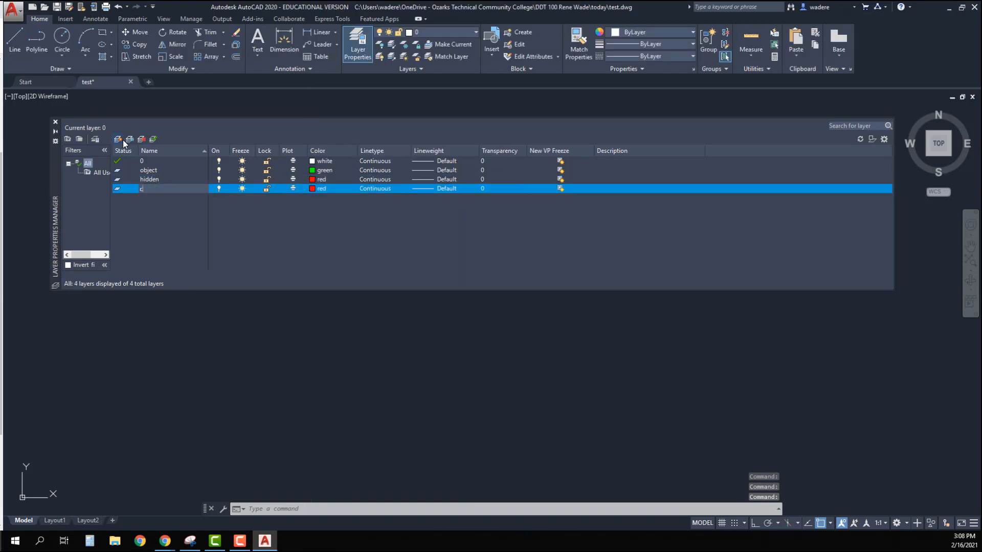
pyautogui.click(312, 188)
pyautogui.click(312, 190)
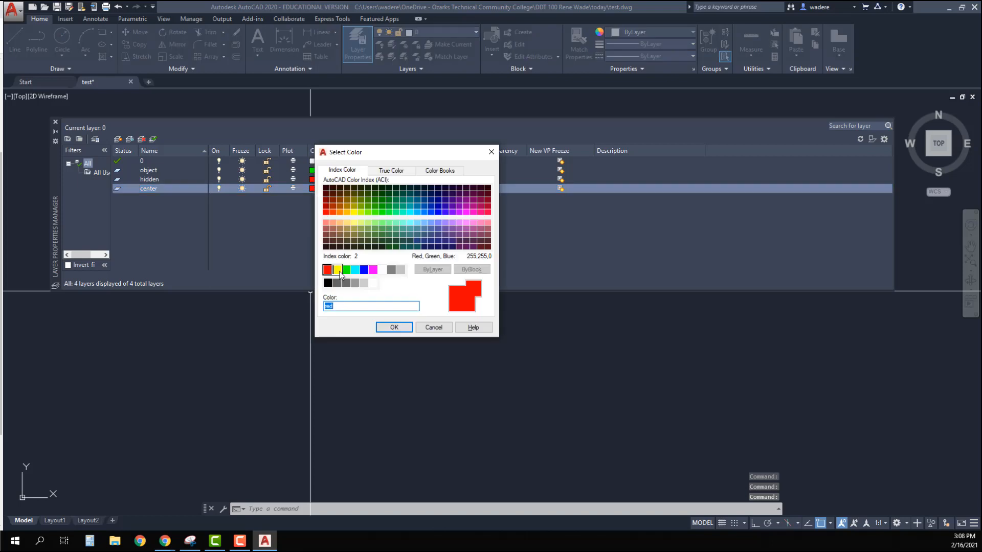
pyautogui.click(333, 268)
pyautogui.click(384, 326)
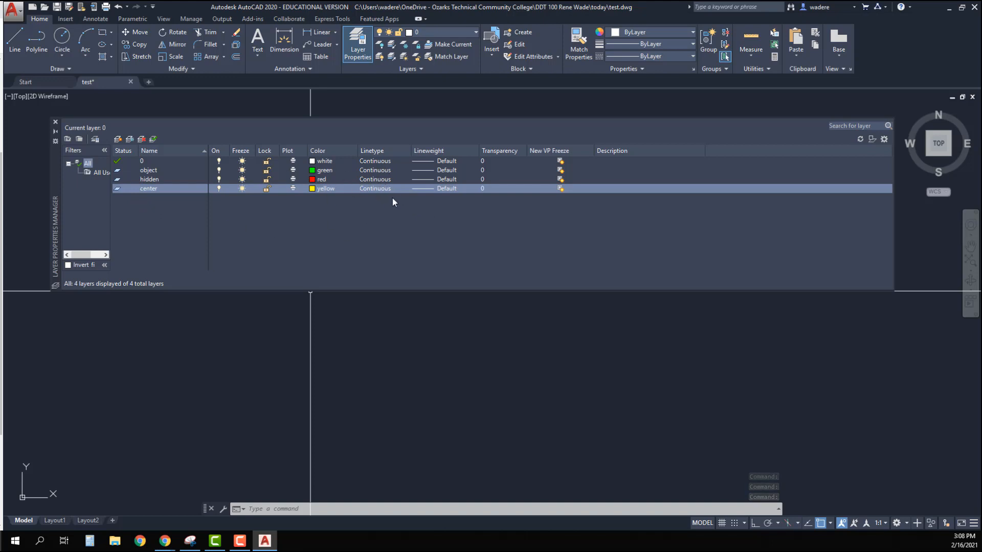
# - Load the HIDDEN linetype from acad.lin while choosing a linetype for the hidden layer
pyautogui.click(375, 180)
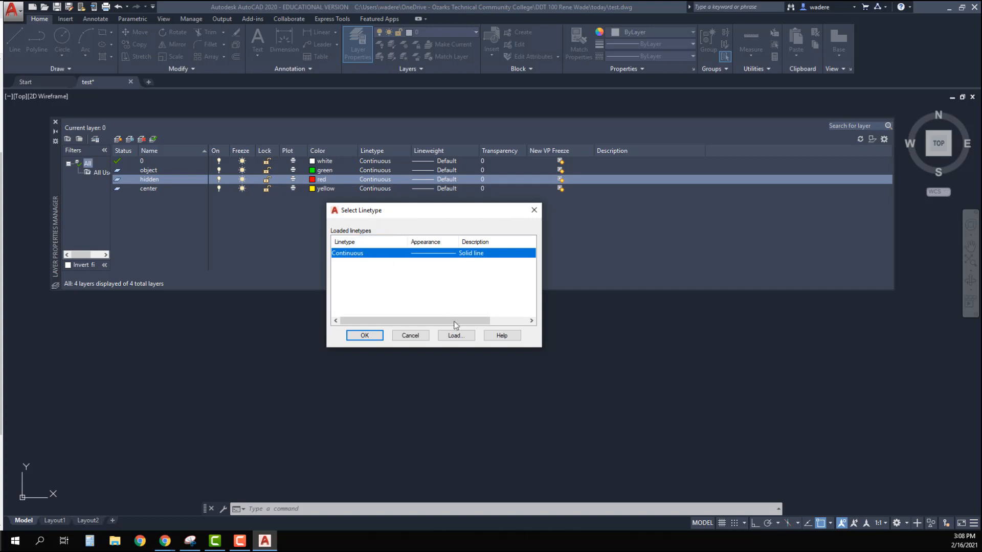
pyautogui.click(455, 336)
pyautogui.scroll(-4, 601, 307)
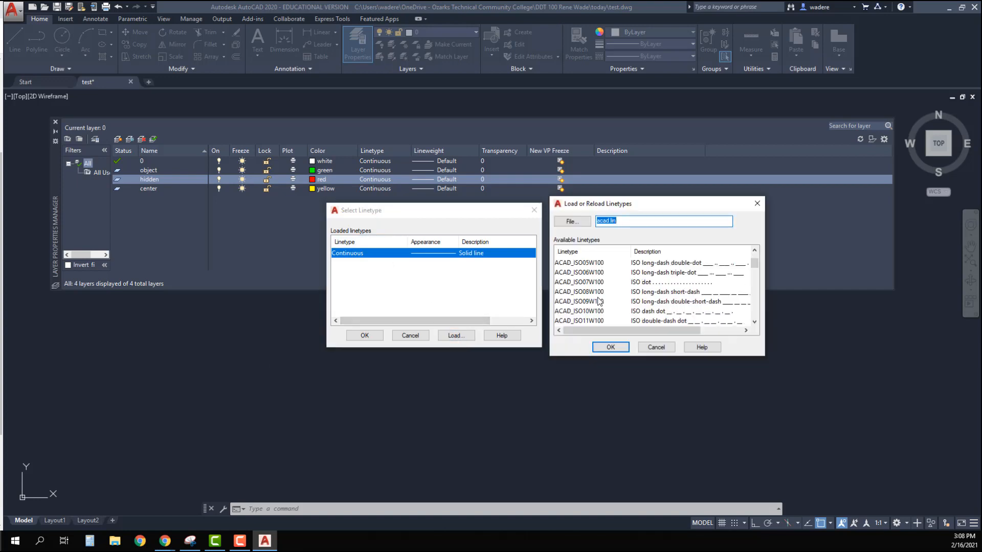
pyautogui.scroll(-6, 601, 321)
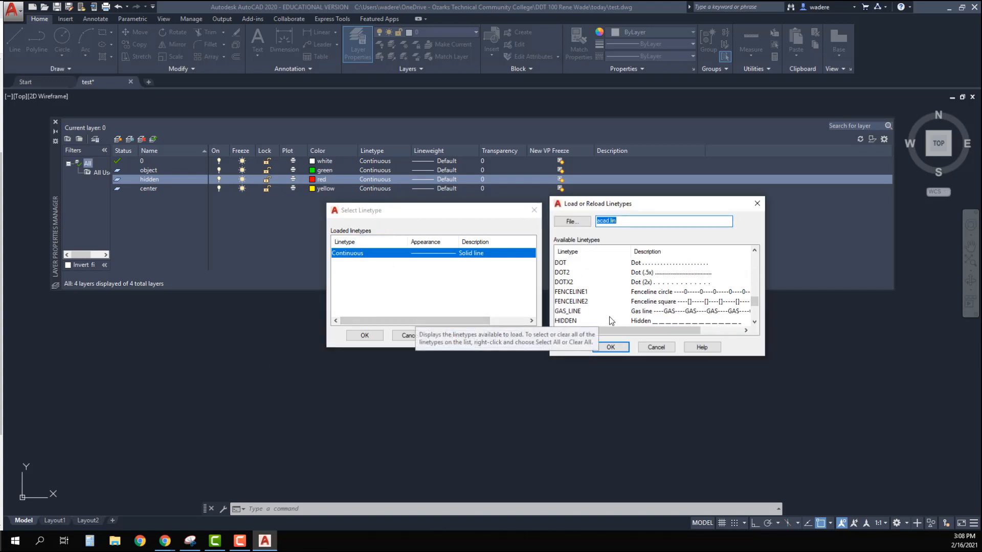
pyautogui.click(563, 322)
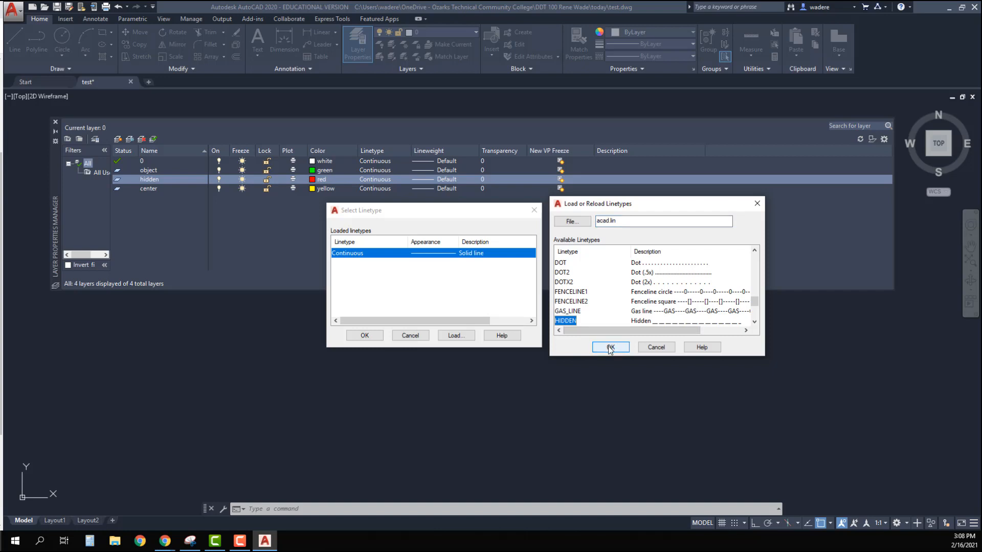
pyautogui.click(609, 347)
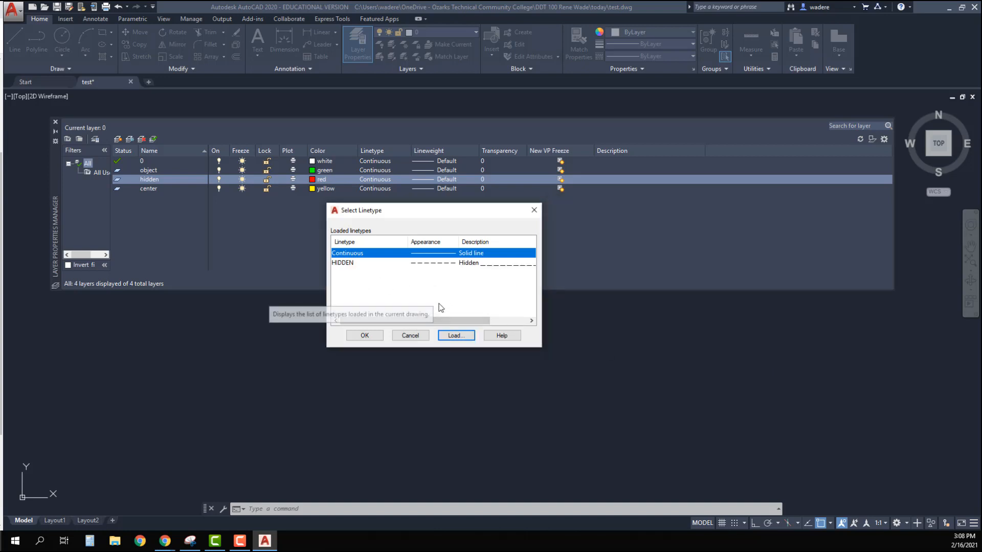
# - Load the CENTER linetype from acad.lin into the drawing's linetypes
pyautogui.click(456, 338)
pyautogui.scroll(-5, 593, 282)
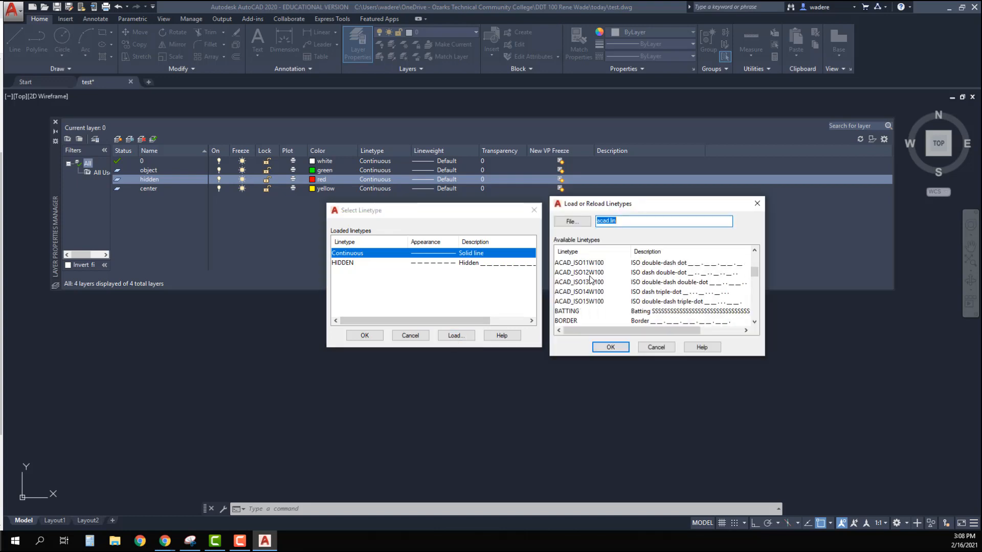
pyautogui.click(566, 292)
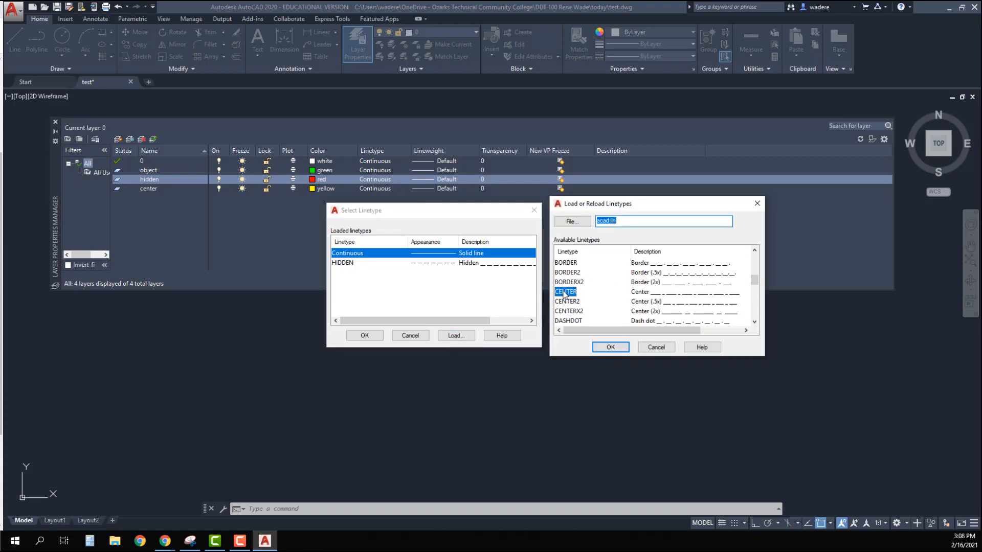
pyautogui.click(609, 348)
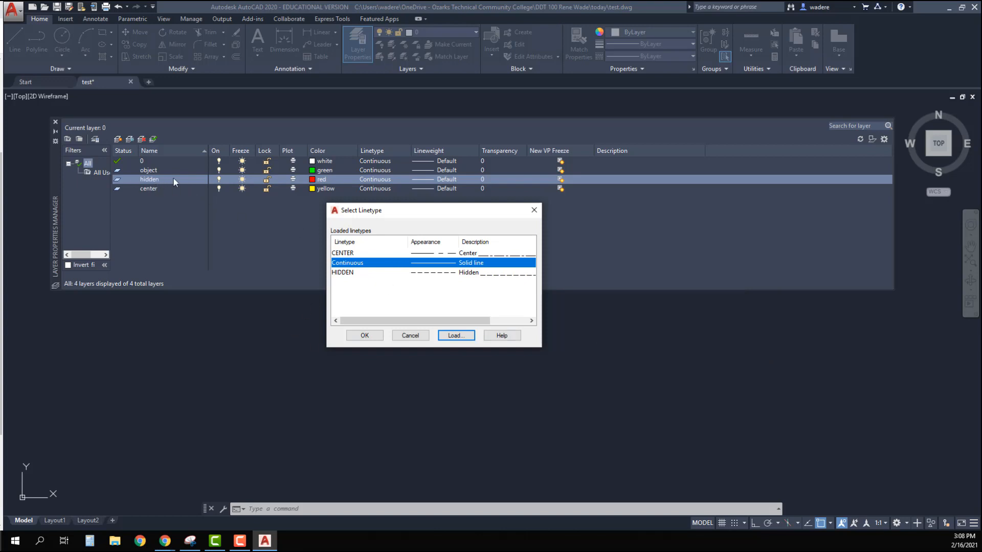
# - Assign the HIDDEN linetype to the hidden layer and the CENTER linetype to the center layer
pyautogui.click(350, 274)
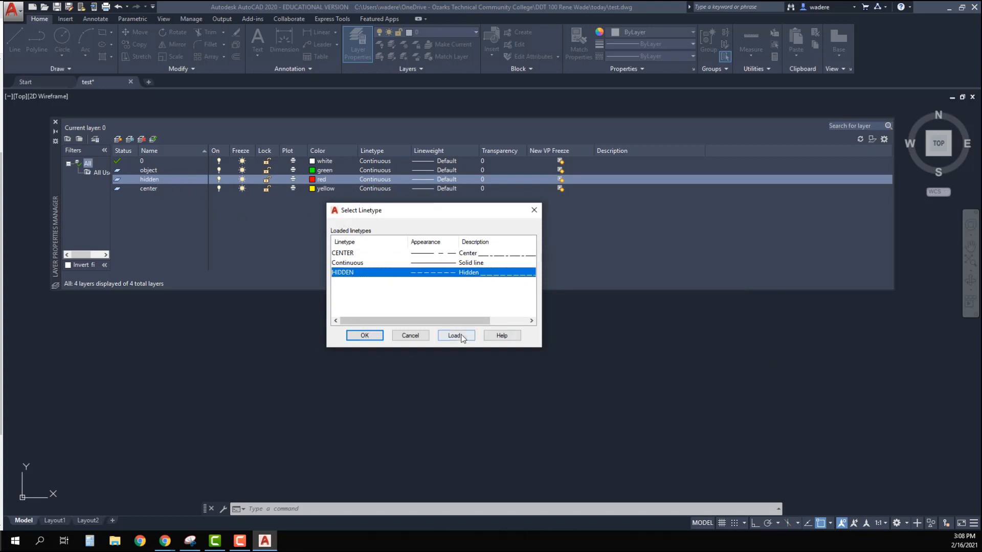
pyautogui.click(365, 336)
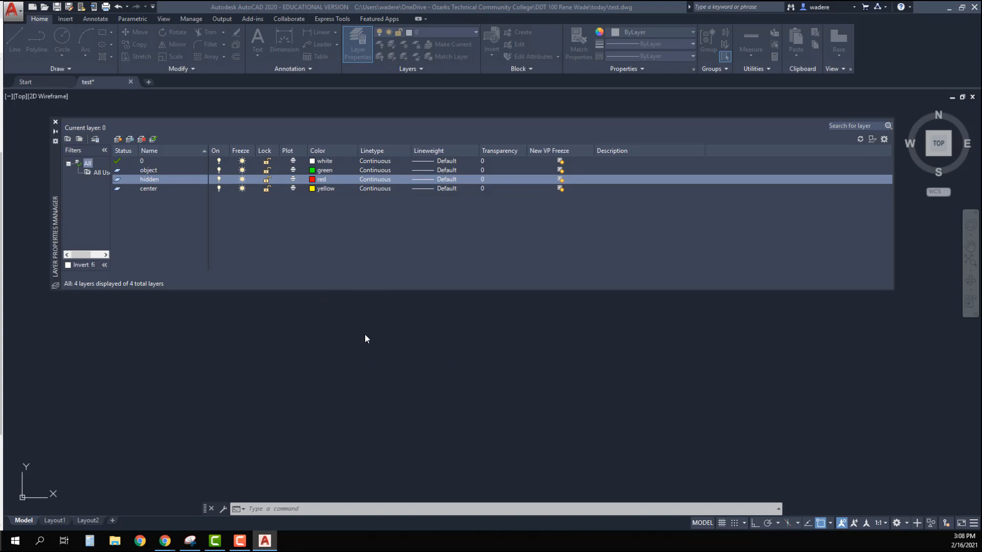
pyautogui.click(369, 189)
pyautogui.click(338, 253)
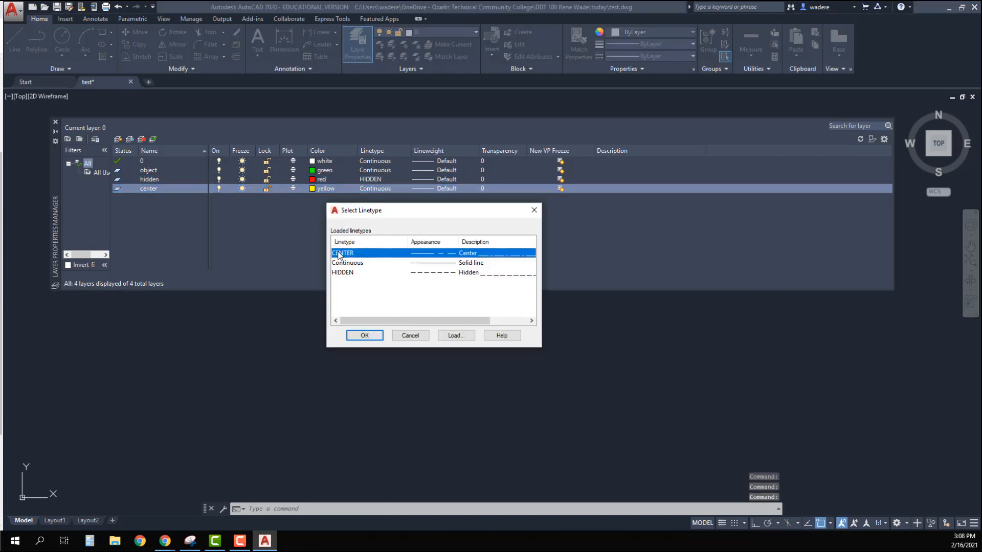
pyautogui.click(364, 335)
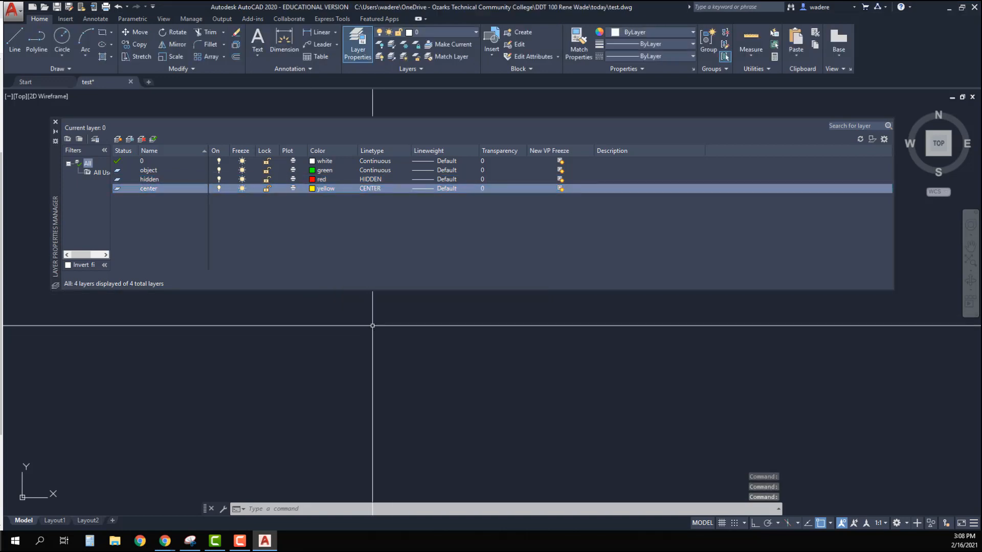
# - Enter "object lines" as the description of the object layer
pyautogui.click(609, 171)
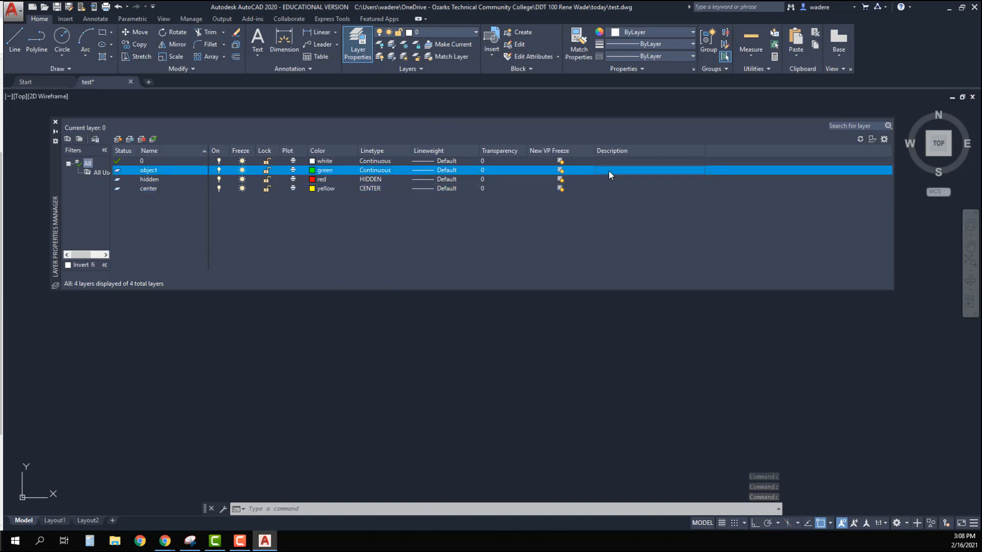
pyautogui.click(608, 171)
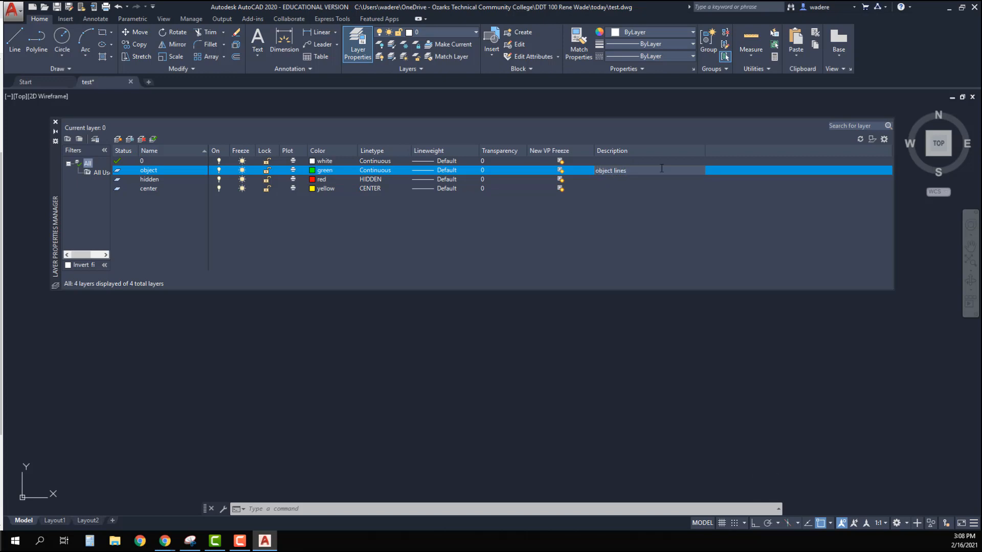
pyautogui.write('object lines')
# - Enter "hidden lines" as the description of the hidden layer
pyautogui.click(608, 179)
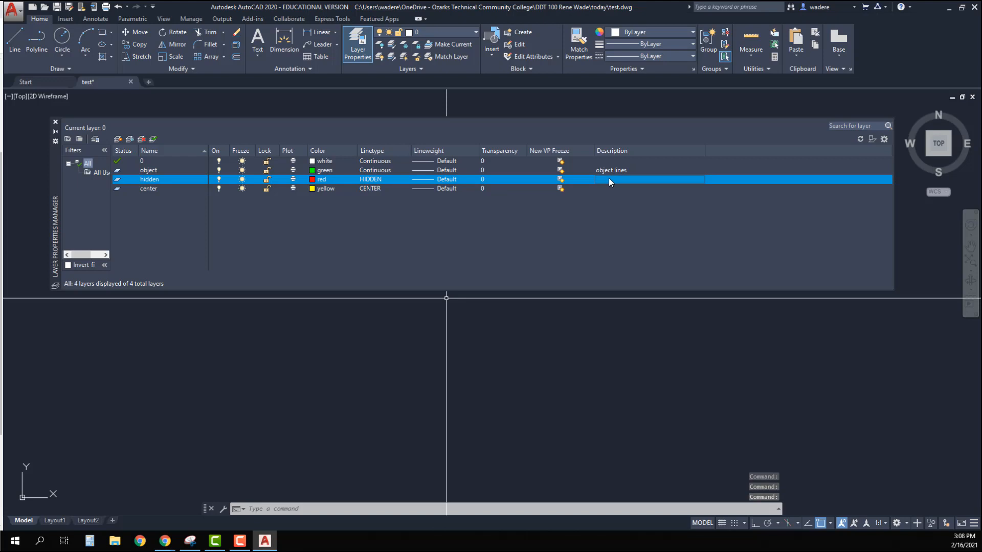
pyautogui.click(605, 180)
pyautogui.write('hid')
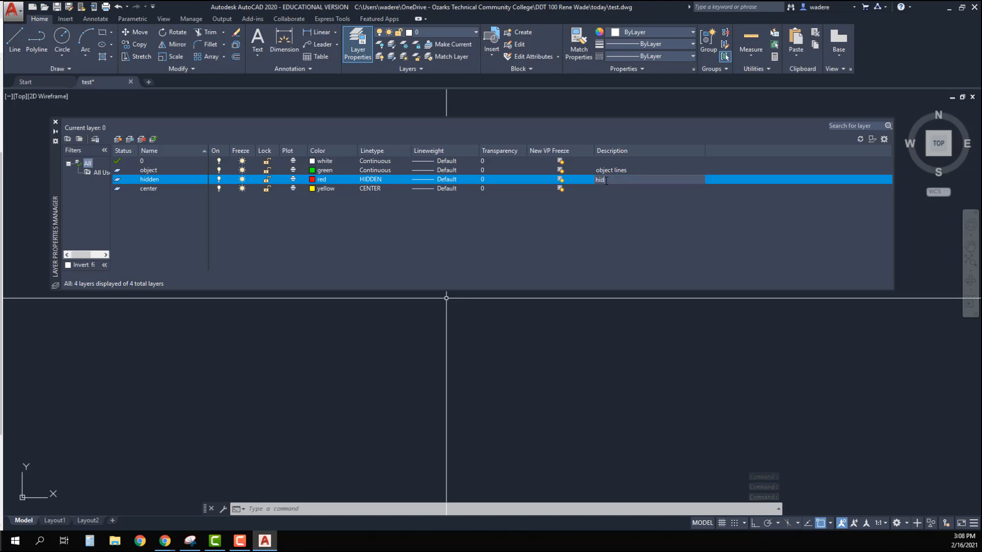
pyautogui.write('den')
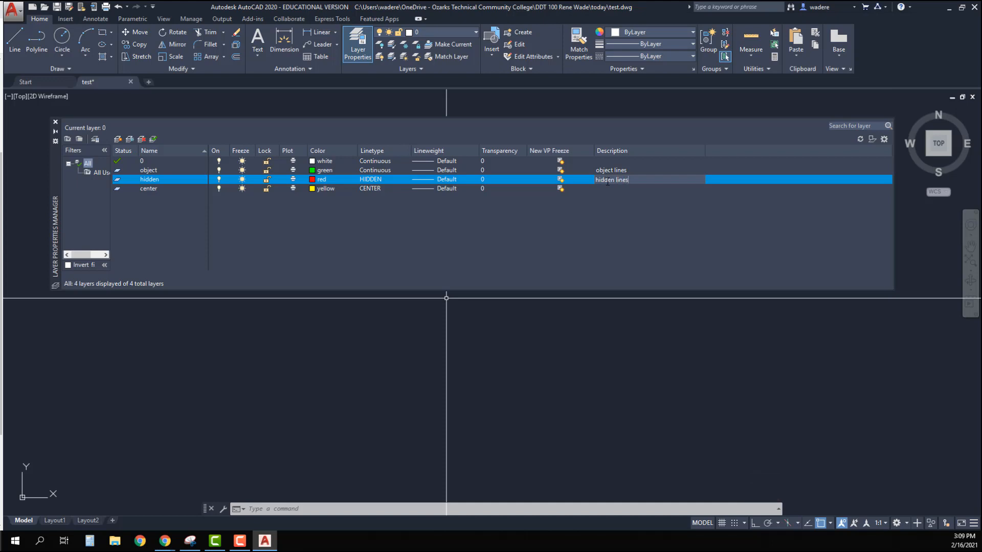
pyautogui.write(' lines')
# - Enter "center lines" as the description of the center layer
pyautogui.click(611, 187)
pyautogui.click(607, 188)
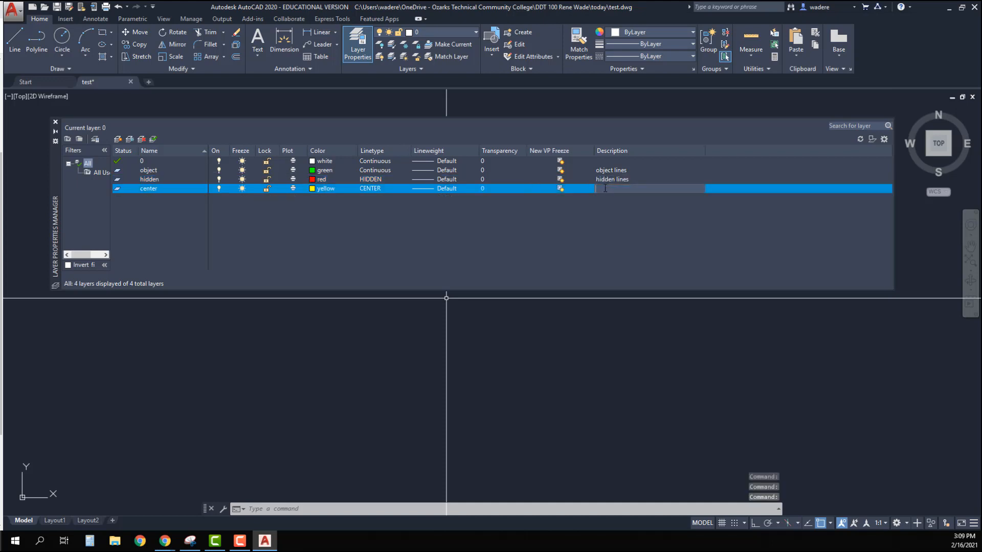
pyautogui.write('center lines')
# - Make the object layer current and save the drawing after closing the layer manager
pyautogui.doubleClick(143, 171)
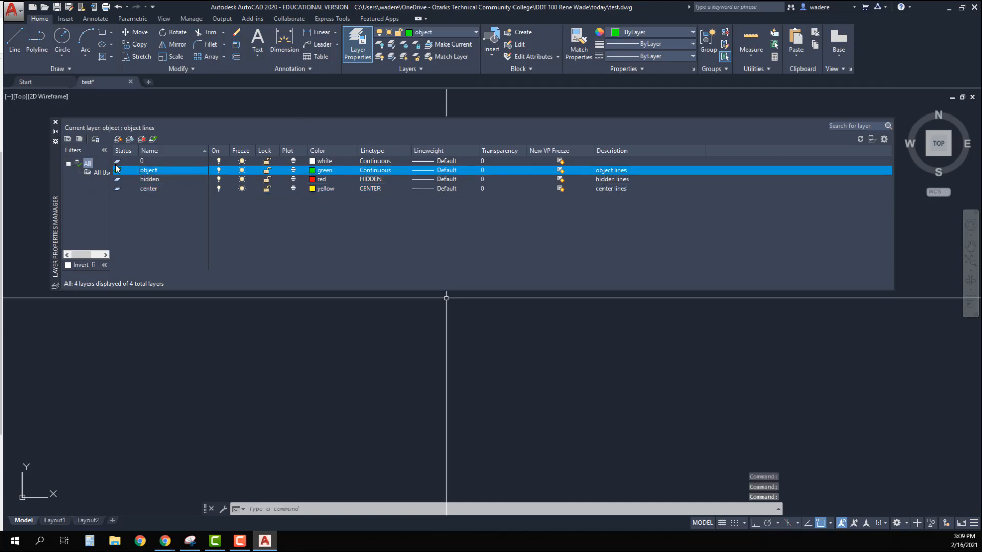
pyautogui.click(56, 123)
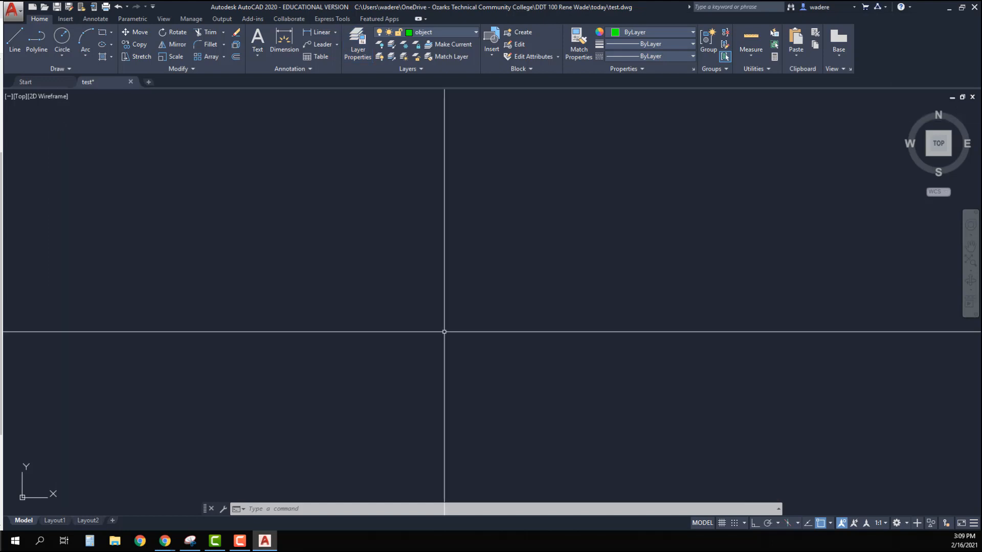
pyautogui.click(12, 9)
pyautogui.click(28, 112)
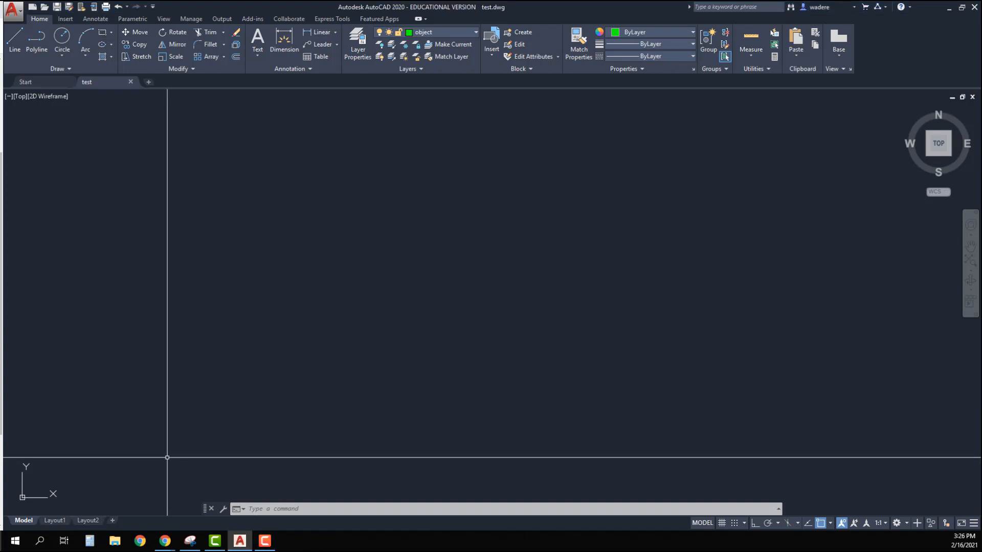
# - Draw a 4 by 4 rectangle near the drawing's origin, using @4,4 for the opposite corner
pyautogui.click(104, 35)
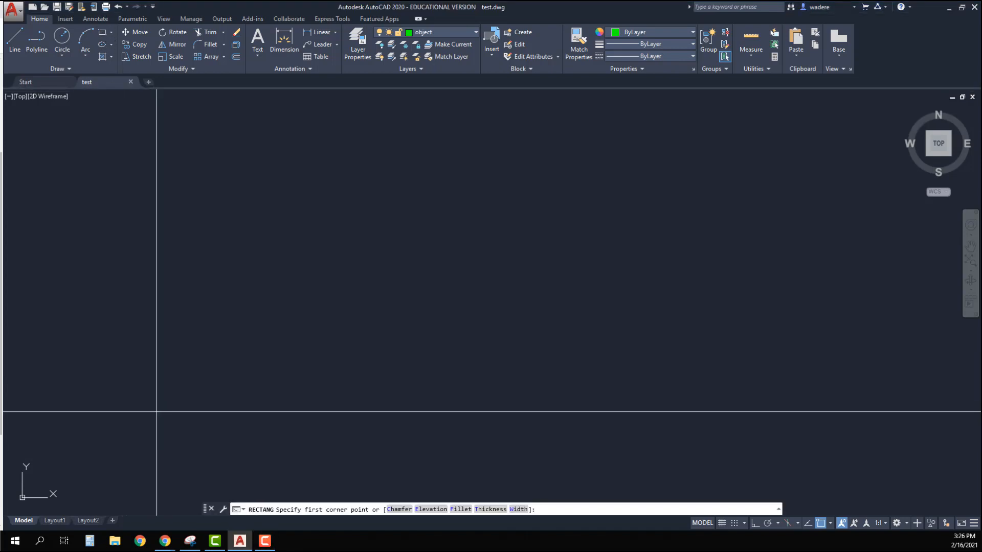
pyautogui.click(149, 451)
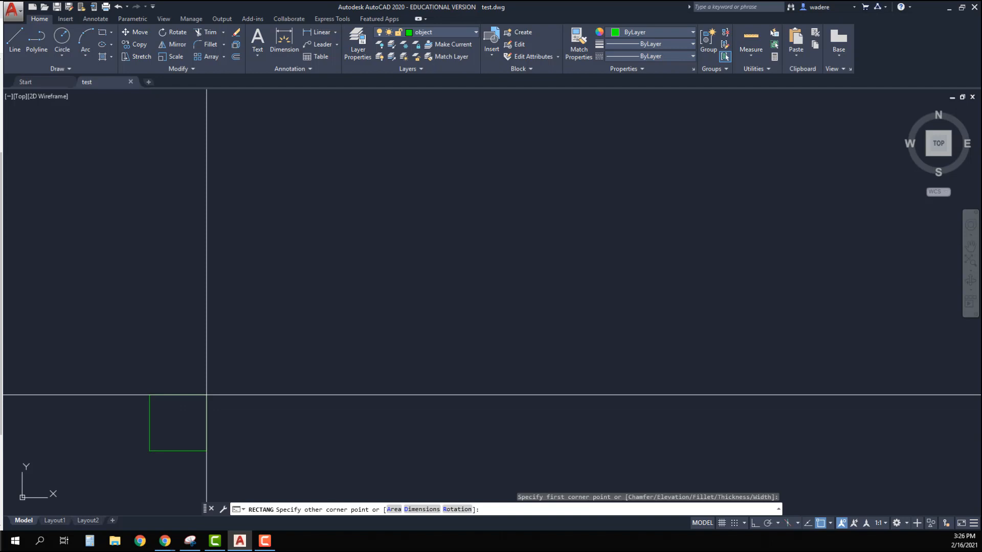
pyautogui.write('@4,4')
pyautogui.press('Return')
pyautogui.press('Escape')
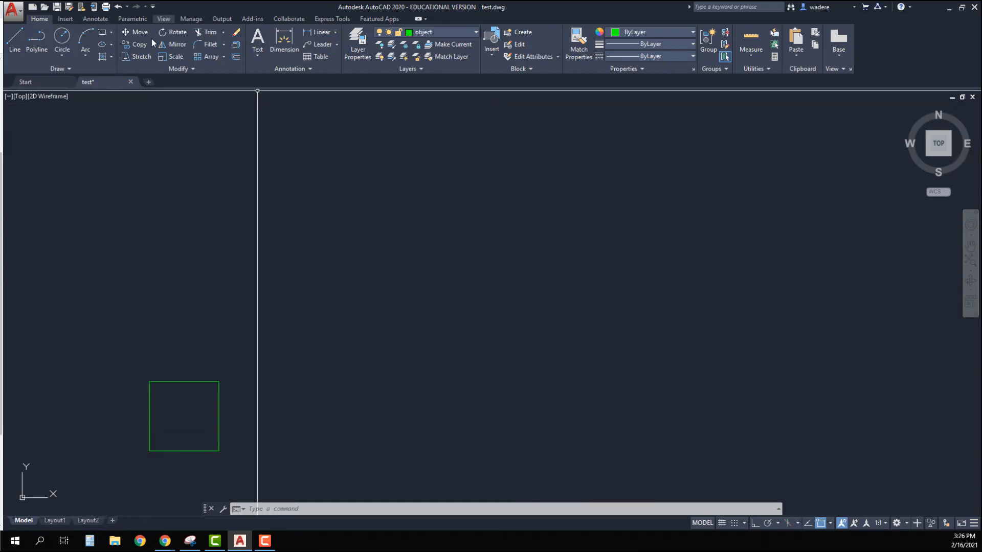
pyautogui.click(224, 57)
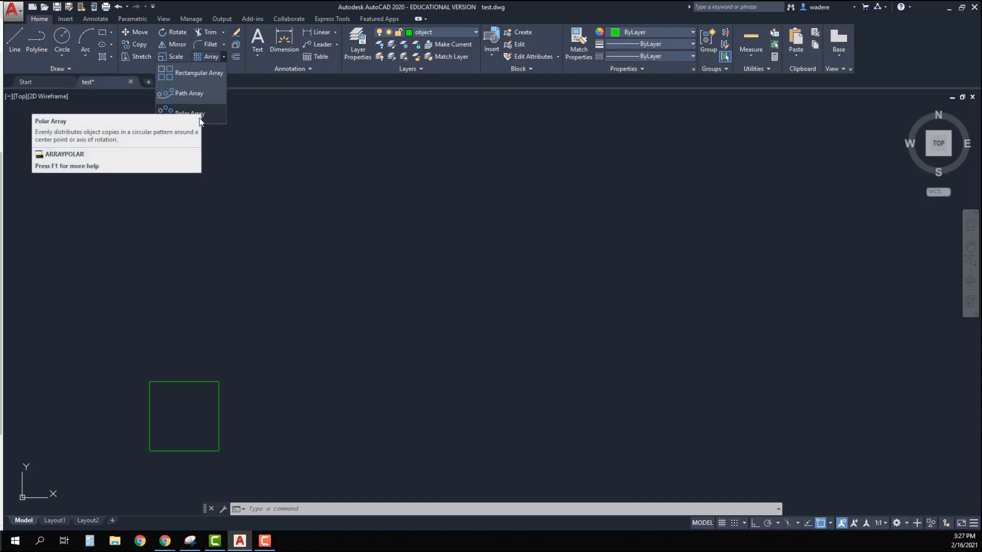
pyautogui.click(198, 75)
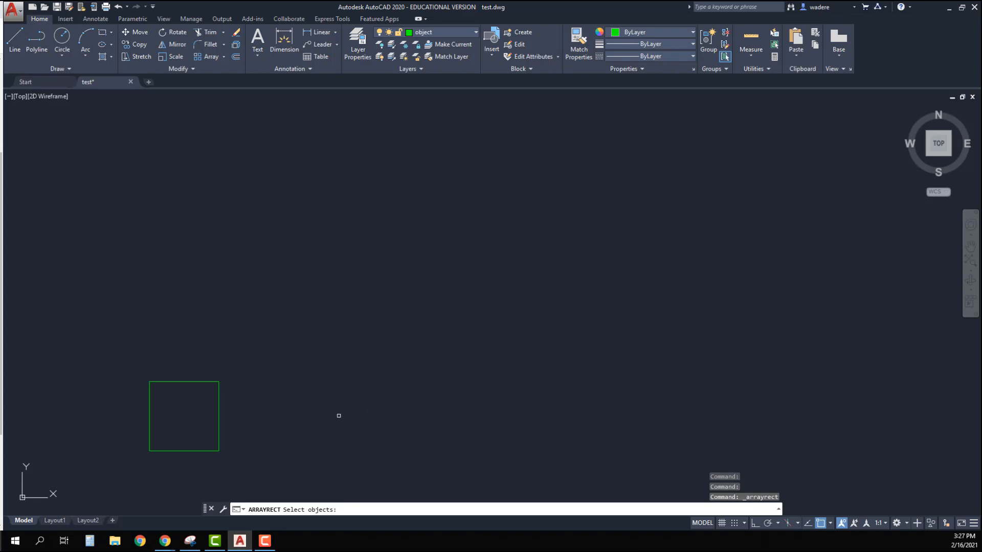
pyautogui.press('Escape')
# - Start the ARRAYCLASSIC command and select the green square as the object to array
pyautogui.write('arrayc')
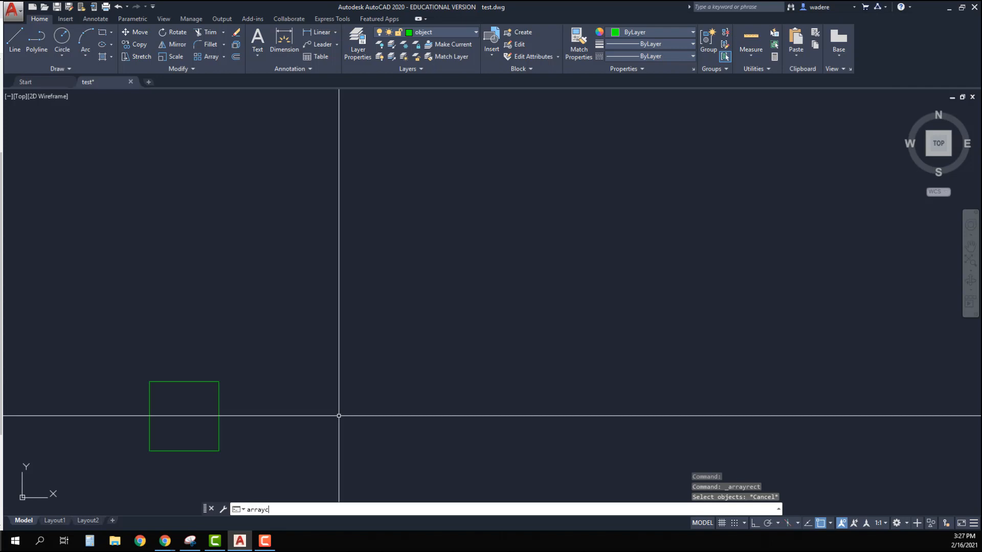
pyautogui.write('l')
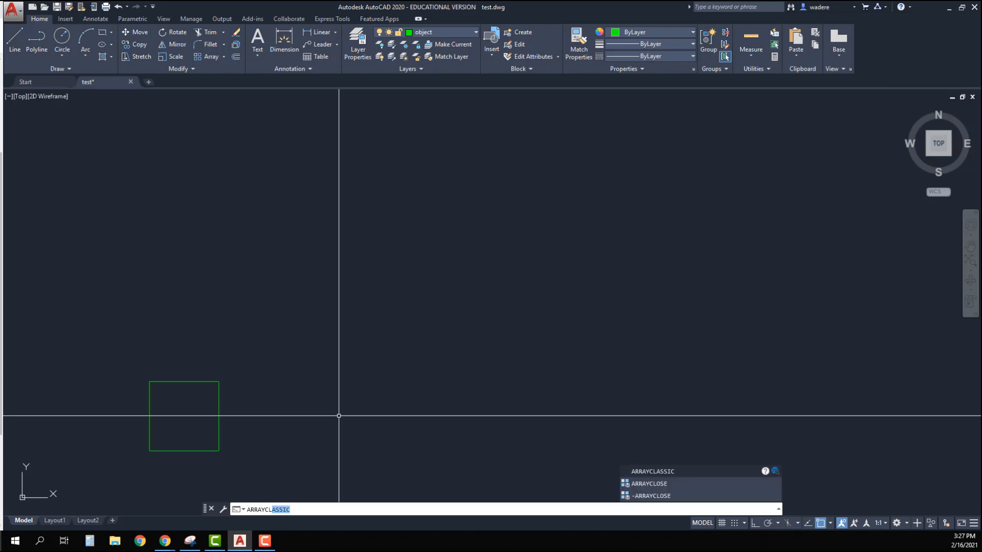
pyautogui.press('Return')
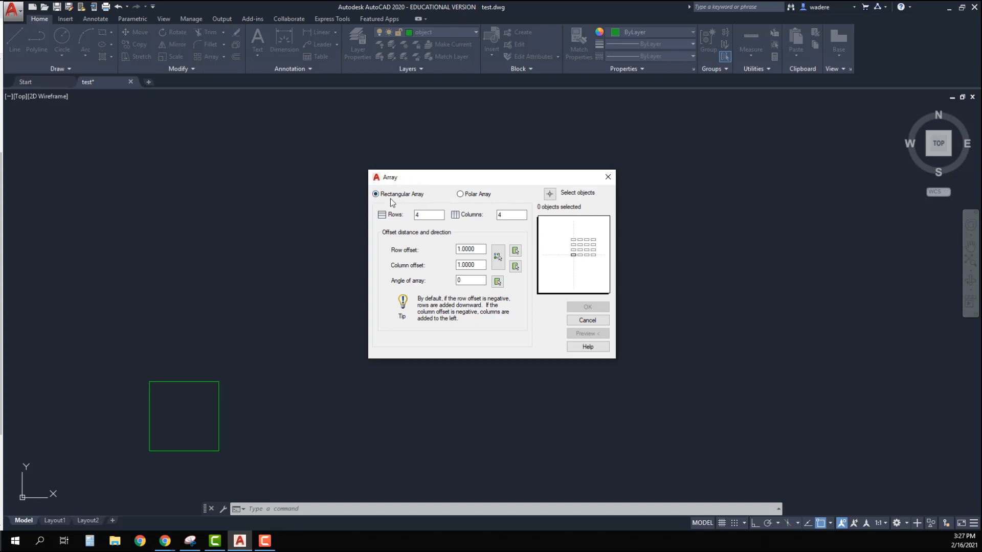
pyautogui.click(549, 194)
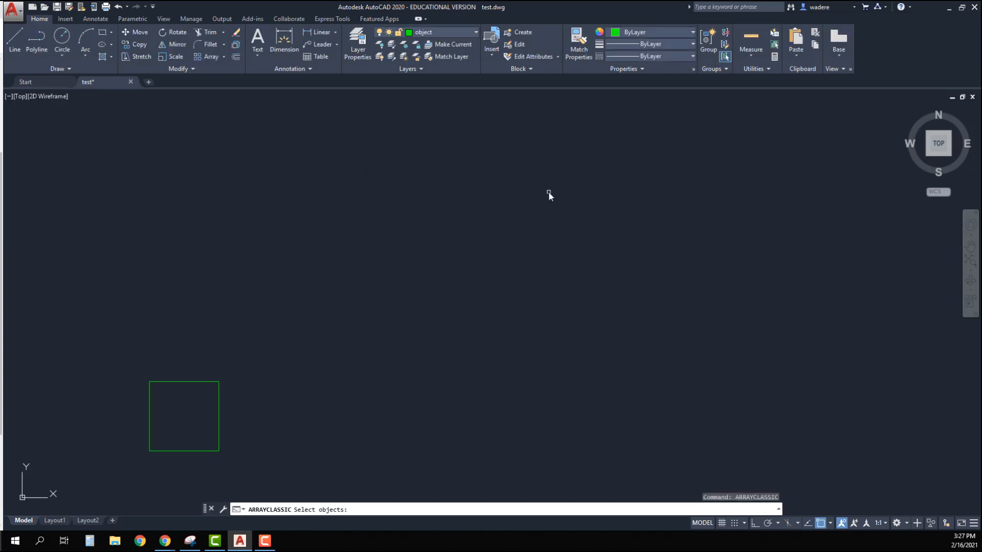
pyautogui.click(246, 459)
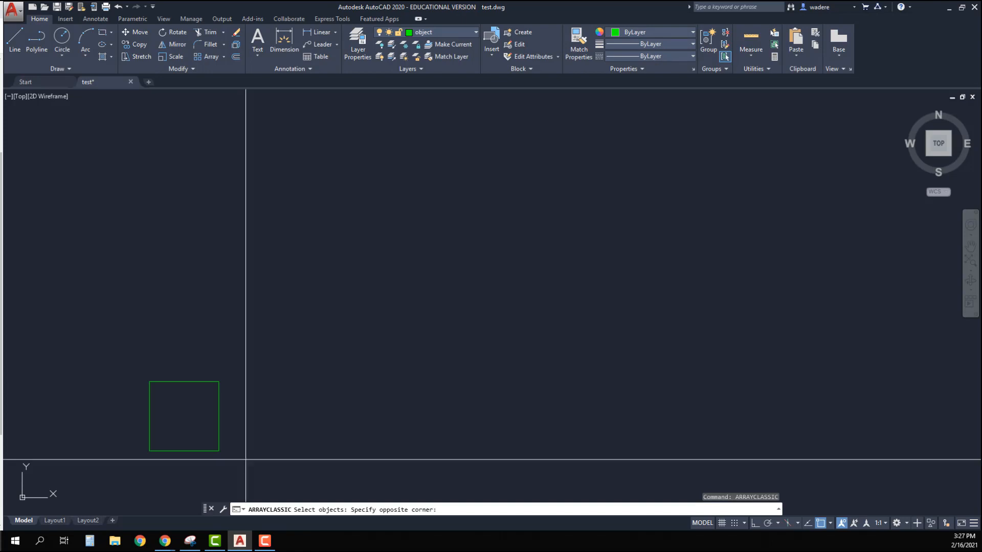
pyautogui.click(161, 386)
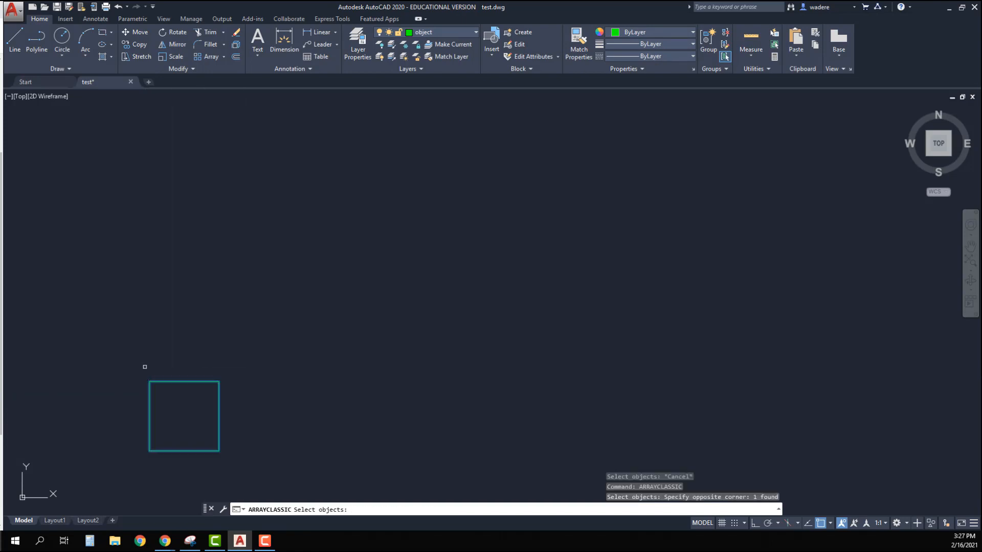
pyautogui.press('Return')
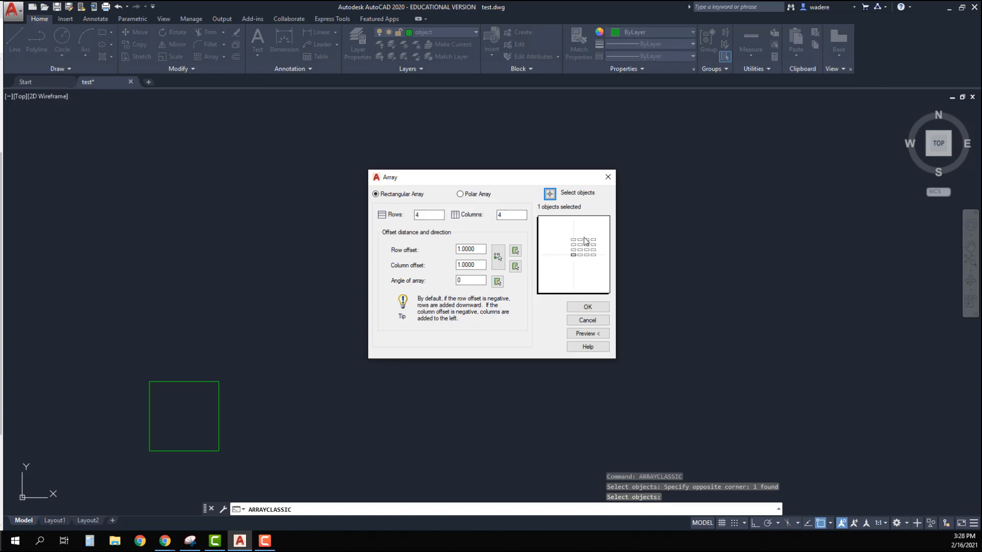
# - Define a rectangular array with 5 rows and 4 columns, using a row offset of 6 and a column offset of 7
pyautogui.doubleClick(417, 215)
pyautogui.write('5')
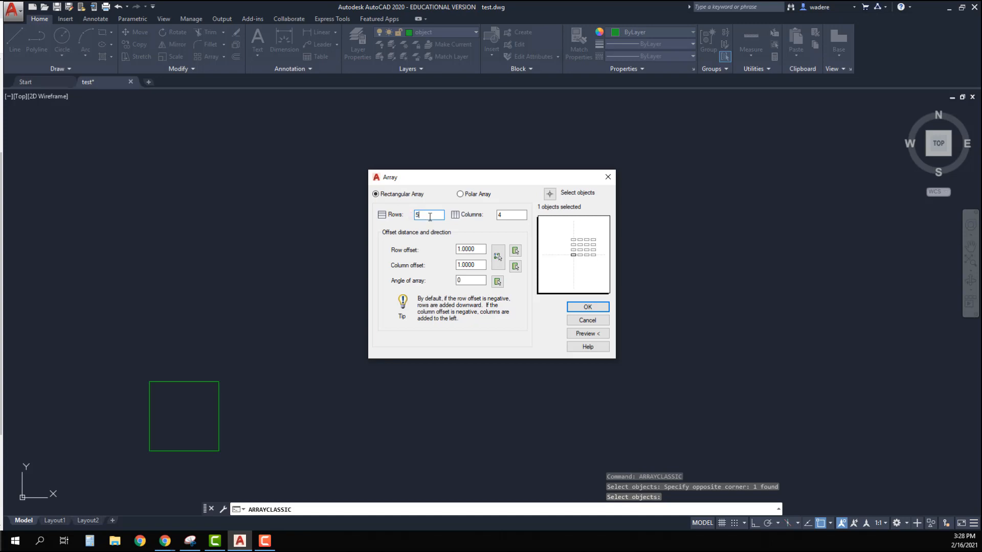
pyautogui.click(505, 218)
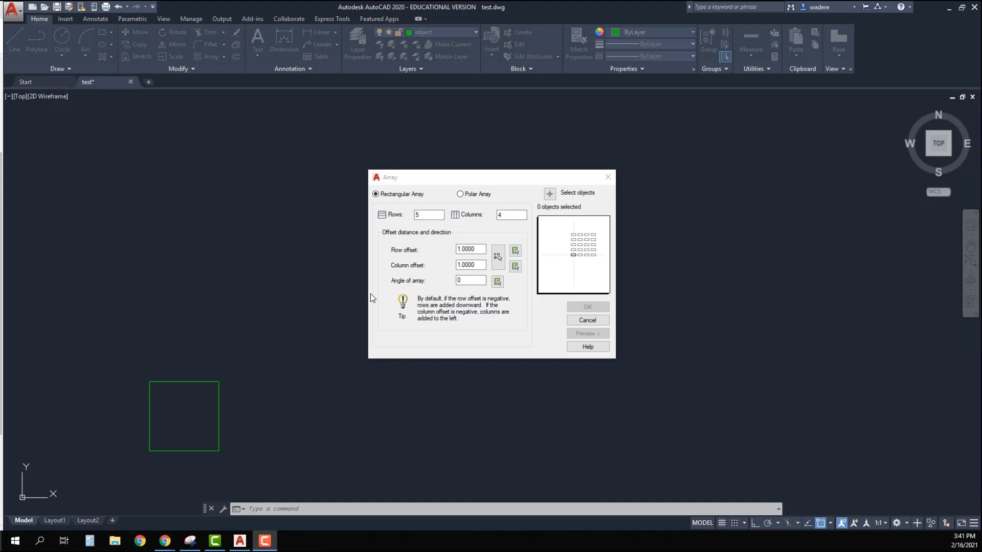
pyautogui.moveTo(479, 250); pyautogui.dragTo(438, 254)
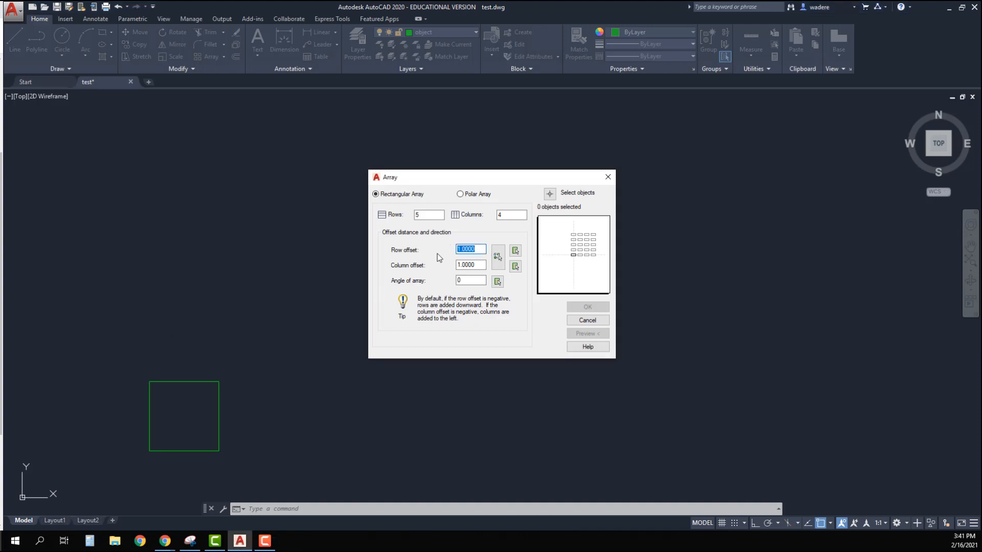
pyautogui.write('6')
pyautogui.click(475, 264)
pyautogui.moveTo(478, 265); pyautogui.dragTo(436, 264)
pyautogui.write('7')
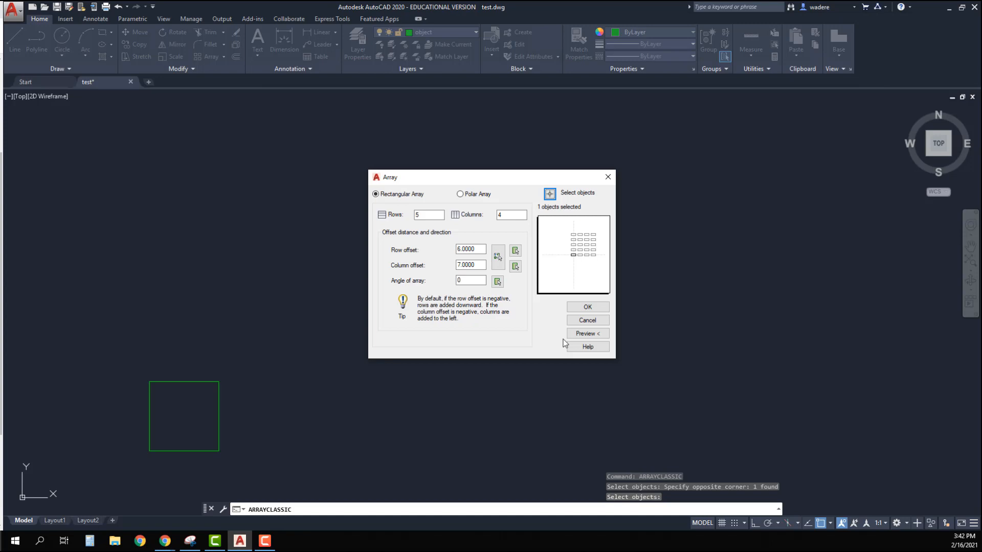
# - Preview the array to examine the spacing between the squares, and return to the array settings
pyautogui.click(591, 335)
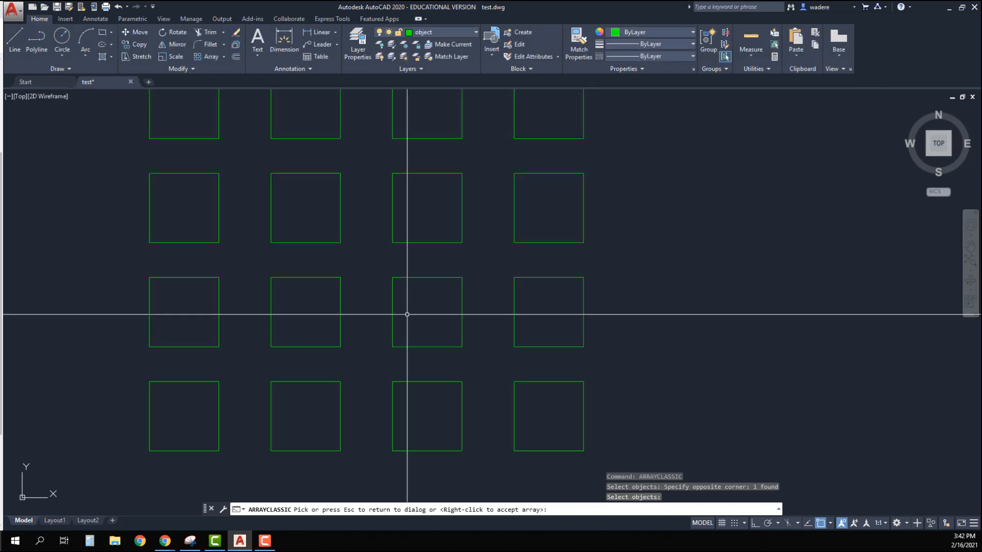
pyautogui.scroll(-2, 404, 318)
pyautogui.moveTo(397, 319); pyautogui.dragTo(339, 335, button='middle')
pyautogui.scroll(4, 294, 407)
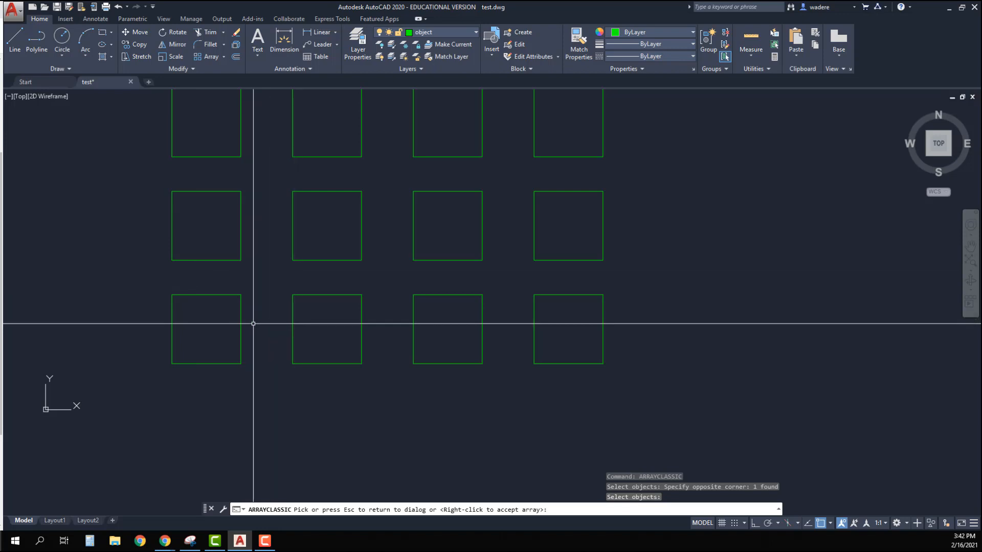
pyautogui.scroll(-3, 327, 288)
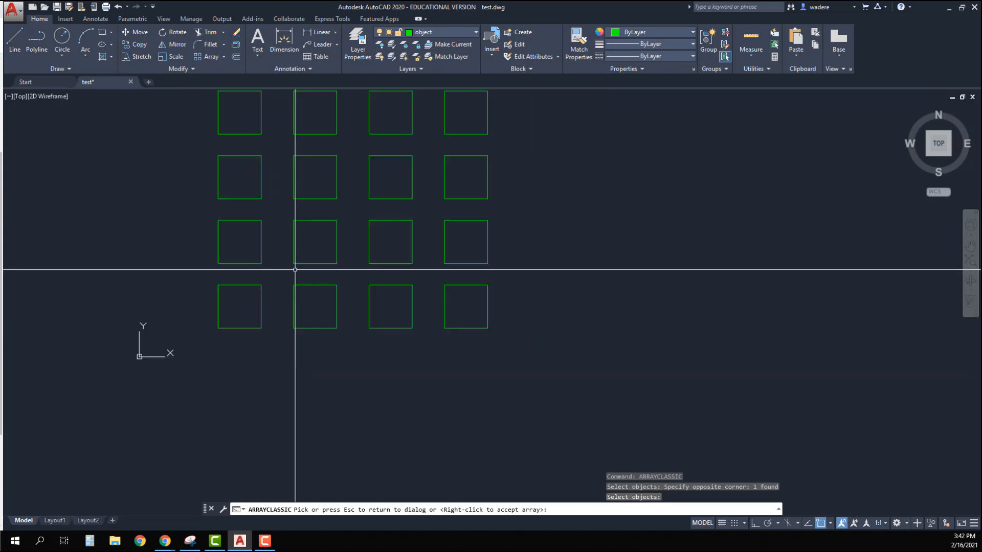
pyautogui.moveTo(296, 344)
pyautogui.mouseDown(button='middle')
pyautogui.moveTo(296, 406)
pyautogui.moveTo(286, 398)
pyautogui.mouseUp(button='middle')
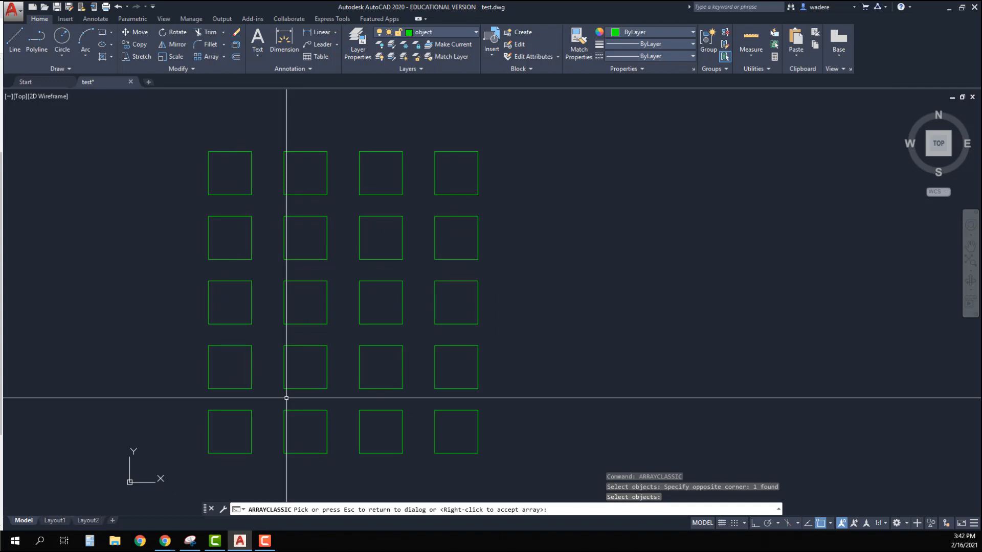
pyautogui.press('Escape')
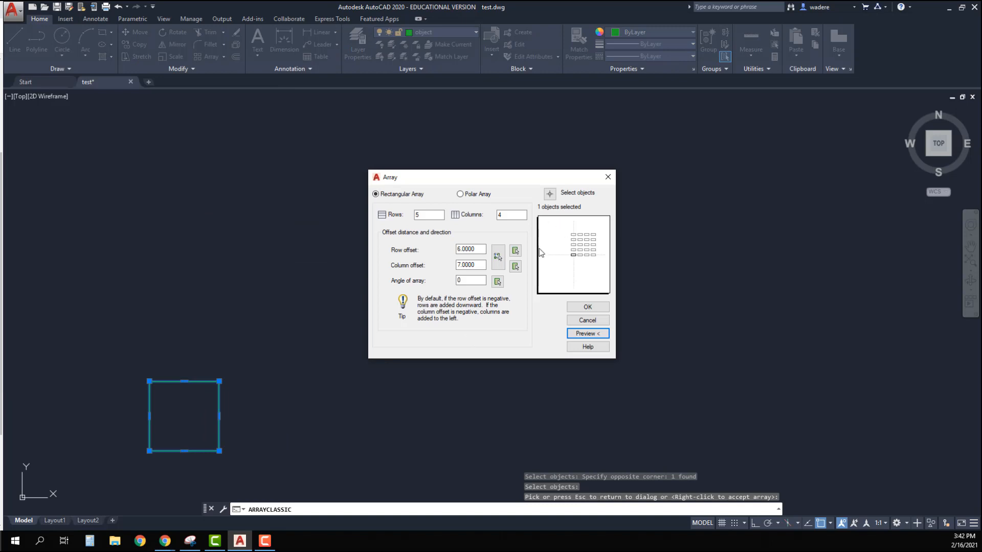
# - Set the array's column offset to 6, preview the evenly spaced squares and accept the array
pyautogui.doubleClick(475, 264)
pyautogui.write('6')
pyautogui.click(475, 279)
pyautogui.click(580, 334)
pyautogui.scroll(-4, 297, 283)
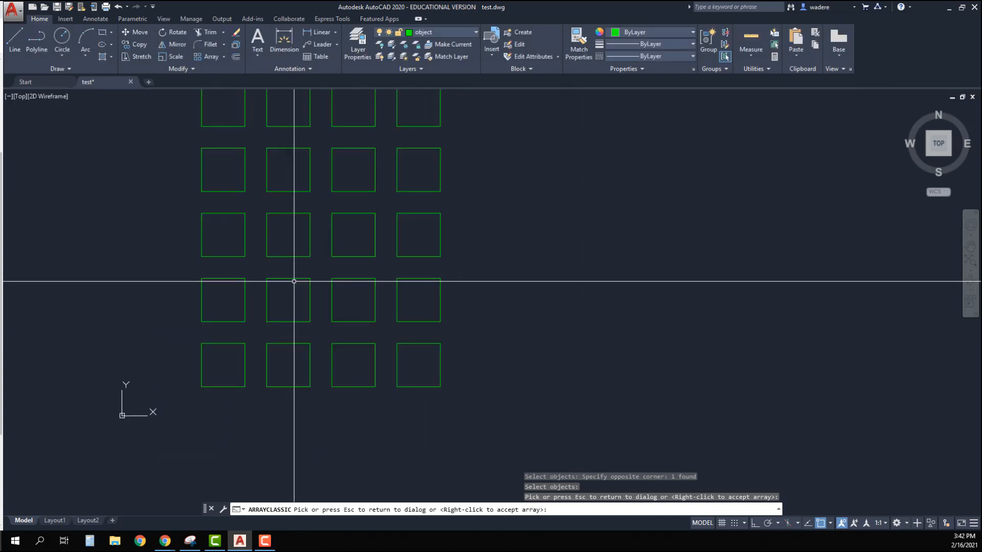
pyautogui.moveTo(300, 294); pyautogui.dragTo(298, 323, button='middle')
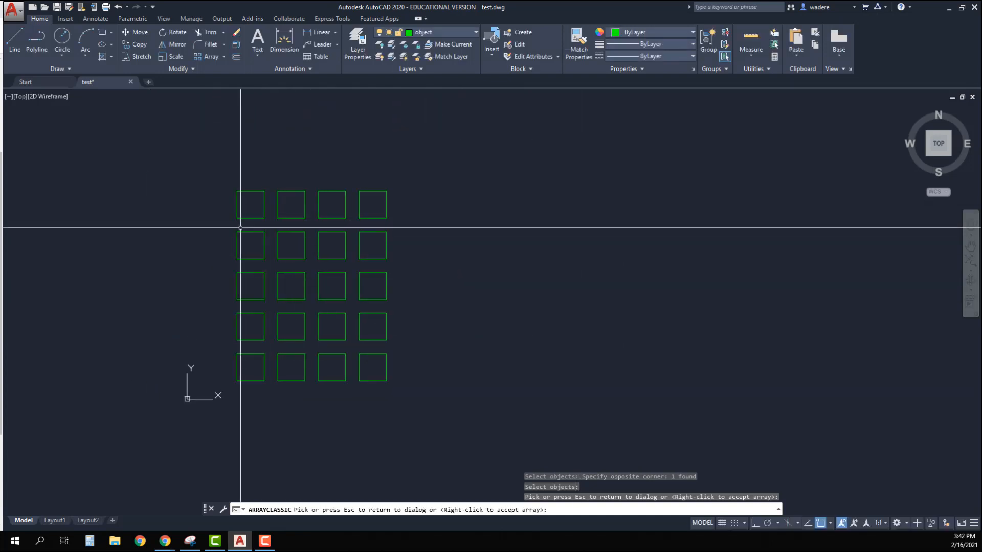
pyautogui.rightClick(293, 298)
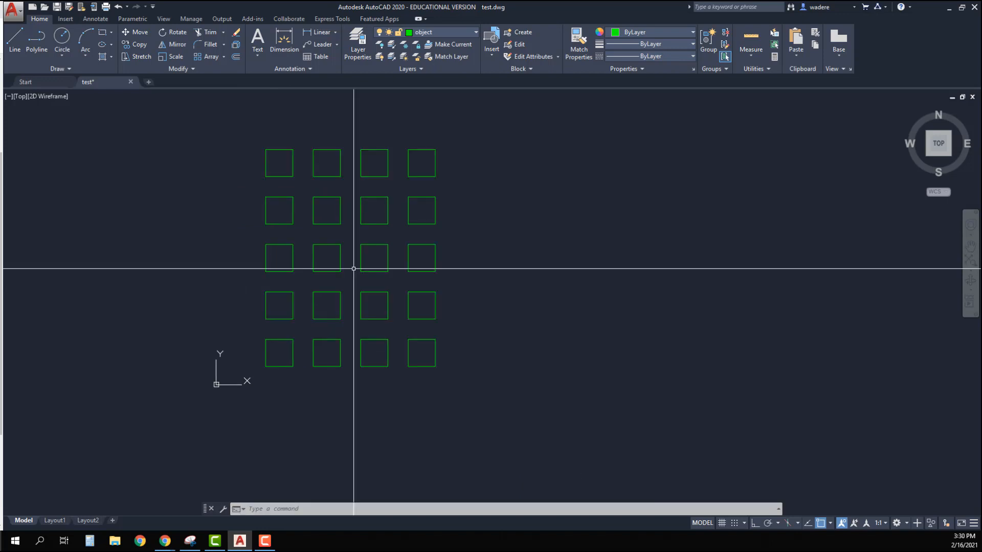
pyautogui.moveTo(345, 289)
pyautogui.mouseDown(button='middle')
pyautogui.moveTo(367, 323)
pyautogui.moveTo(365, 310)
pyautogui.mouseUp(button='middle')
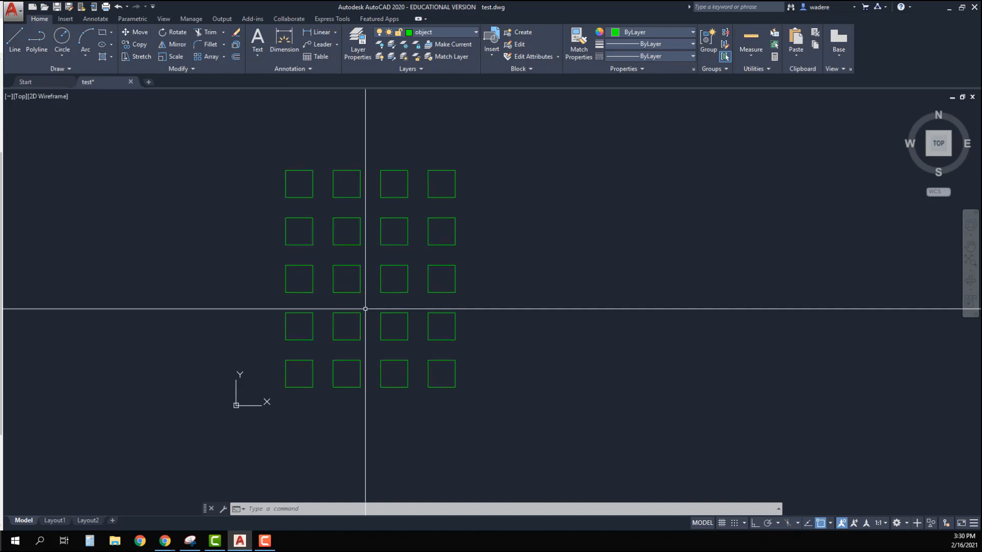